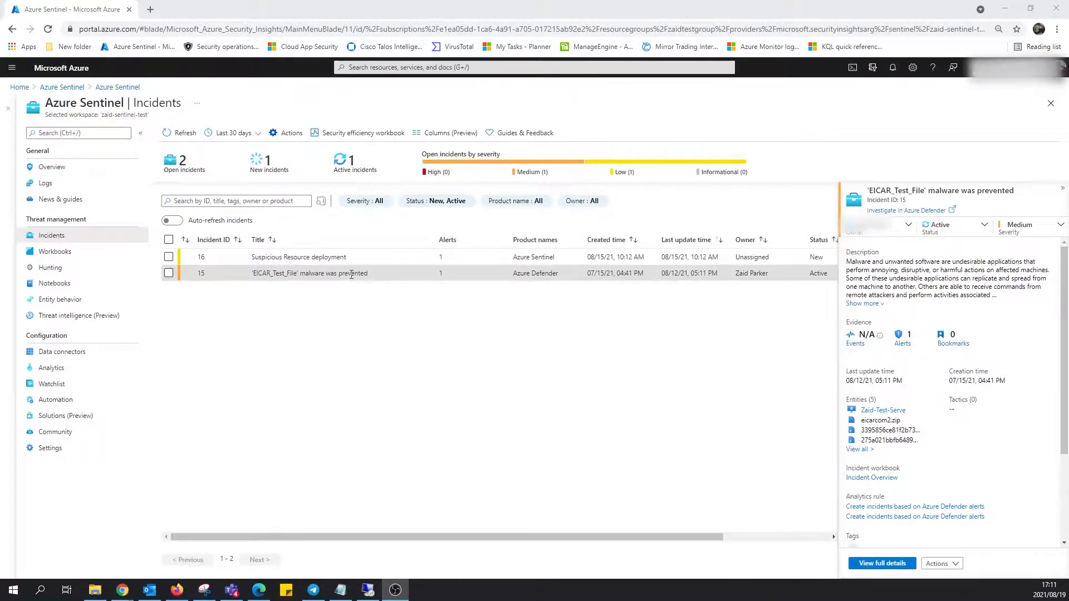
Highlight the title 'EICAR_Test_File' malware was prevented in incident 15's row.
triple_click(370, 274)
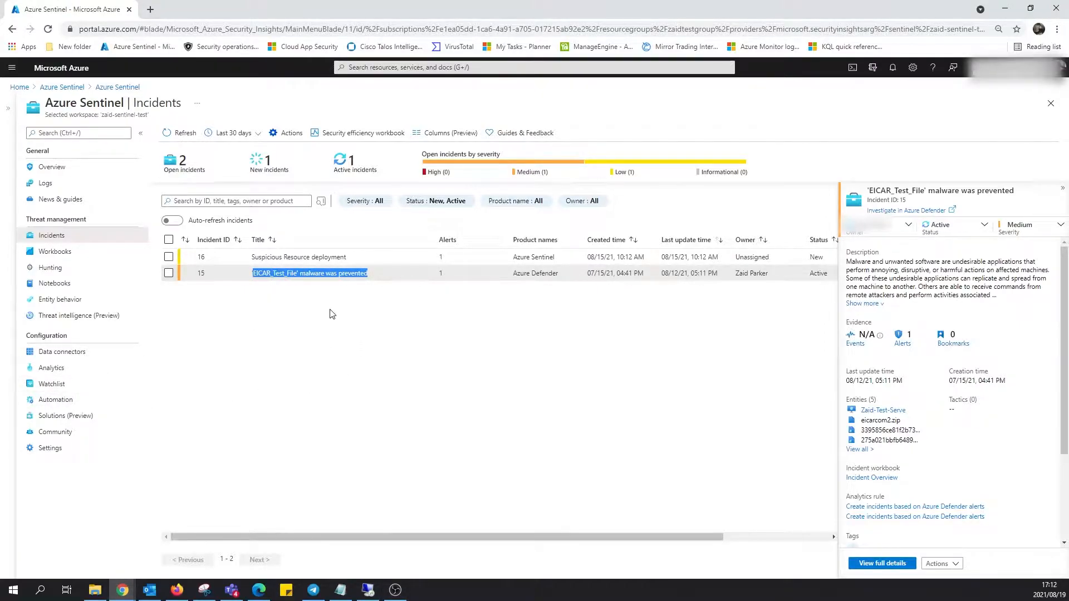
Add a new playbook from the Automation page's Playbooks tab.
left_click(68, 401)
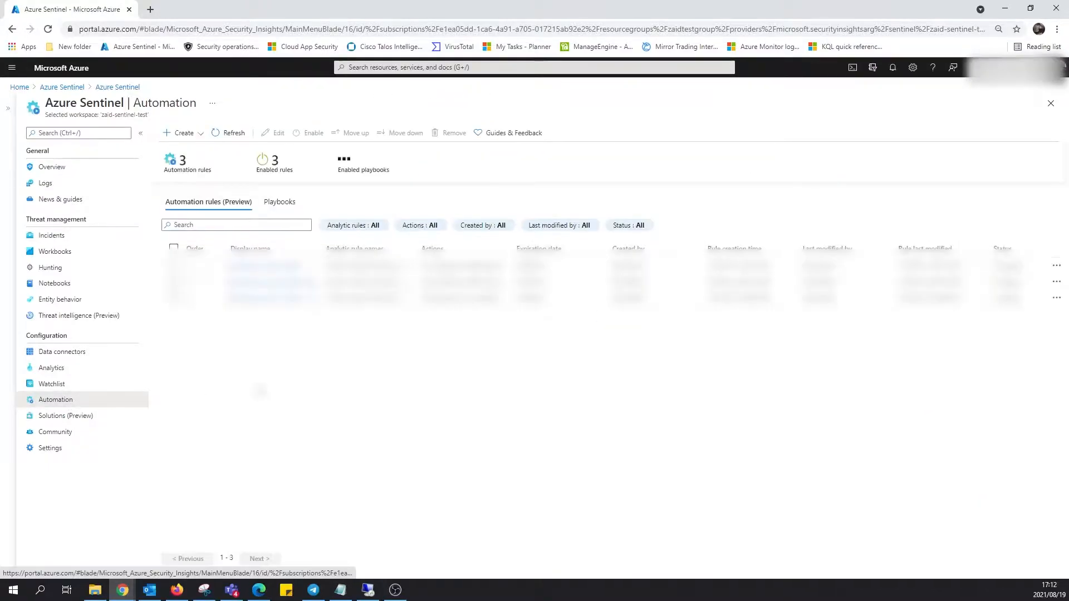
left_click(279, 203)
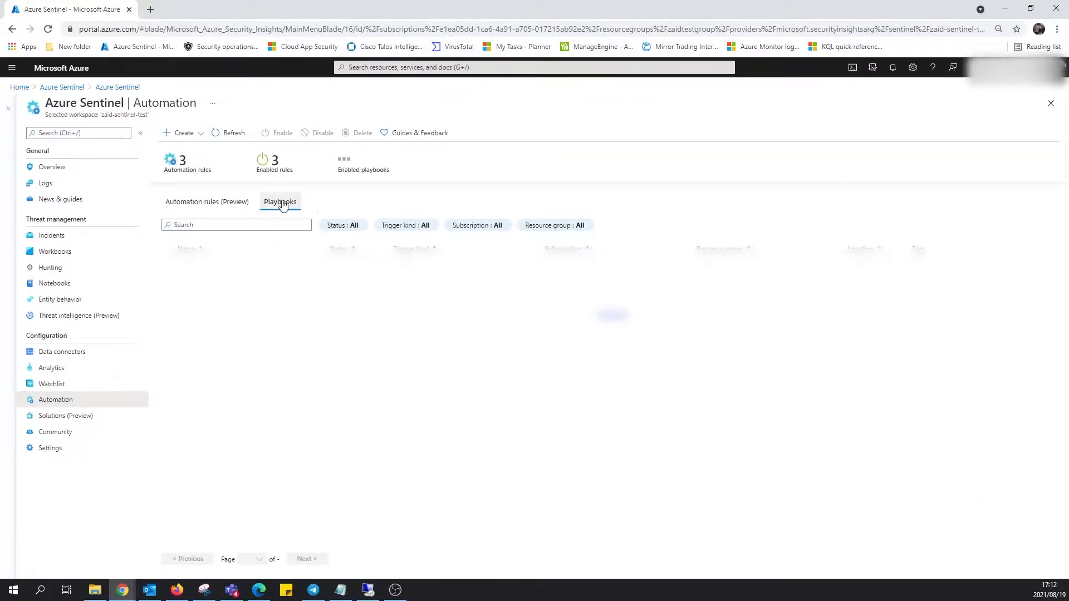
left_click(188, 135)
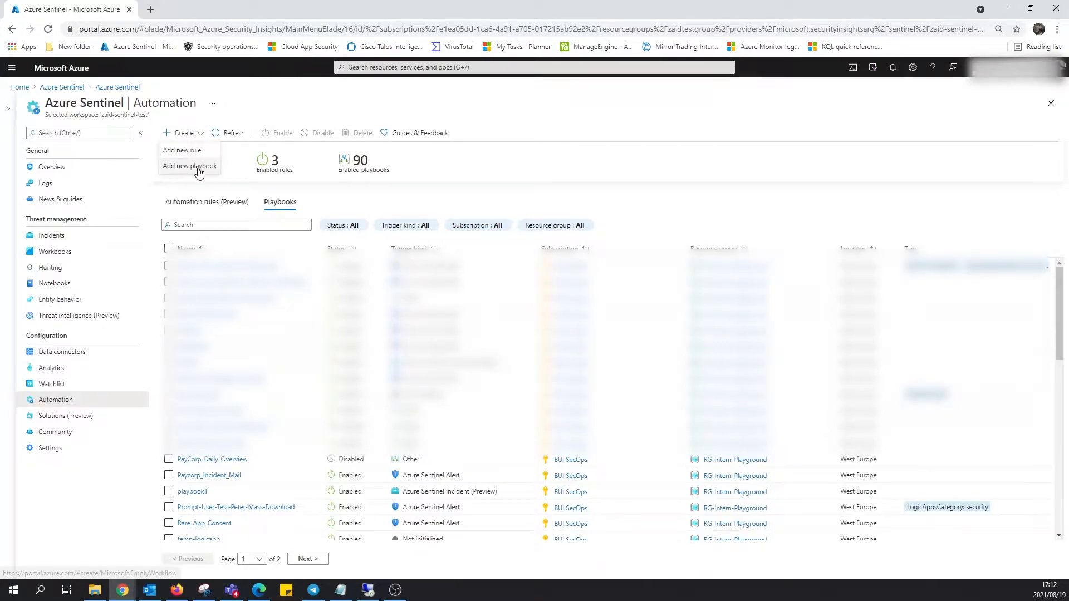
left_click(190, 166)
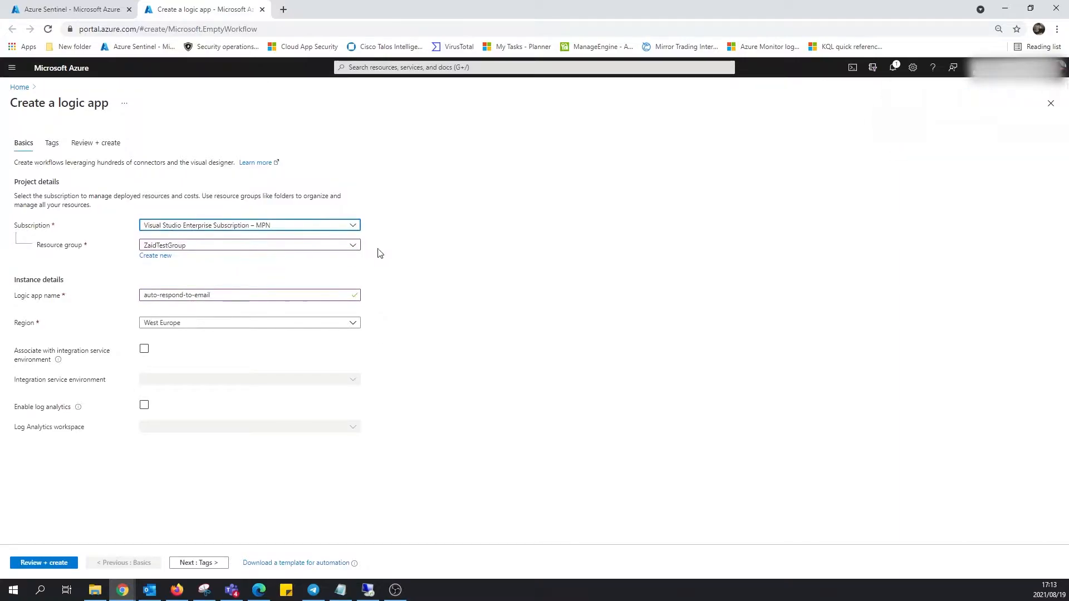
Confirm the name auto-respond-to-email and create the logic app in ZaidTestGroup, West Europe.
left_click_drag(242, 296, 123, 307)
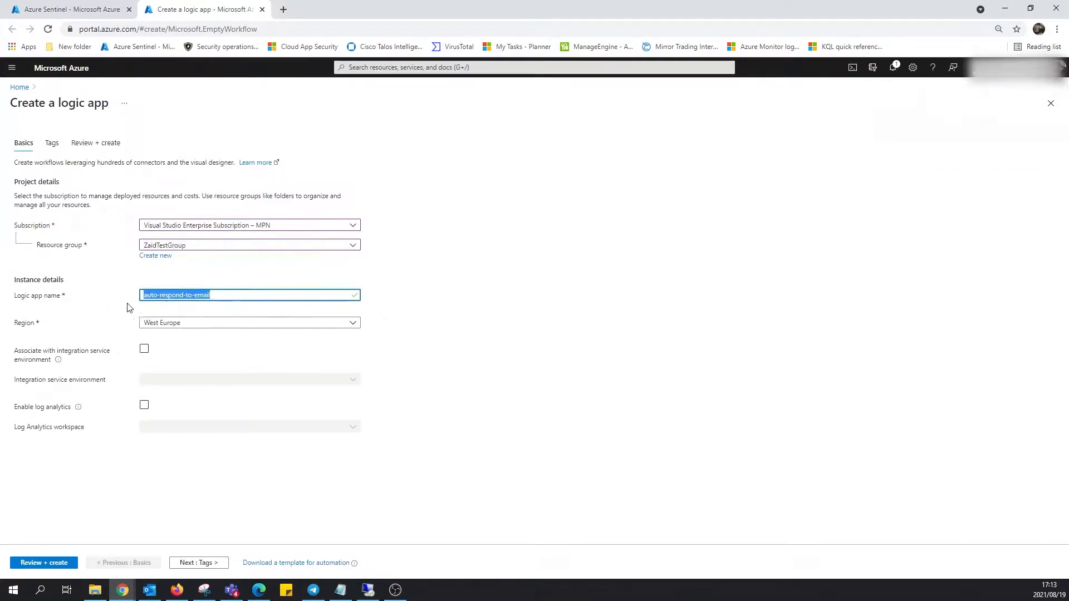
left_click(209, 298)
double_click(194, 299)
double_click(158, 295)
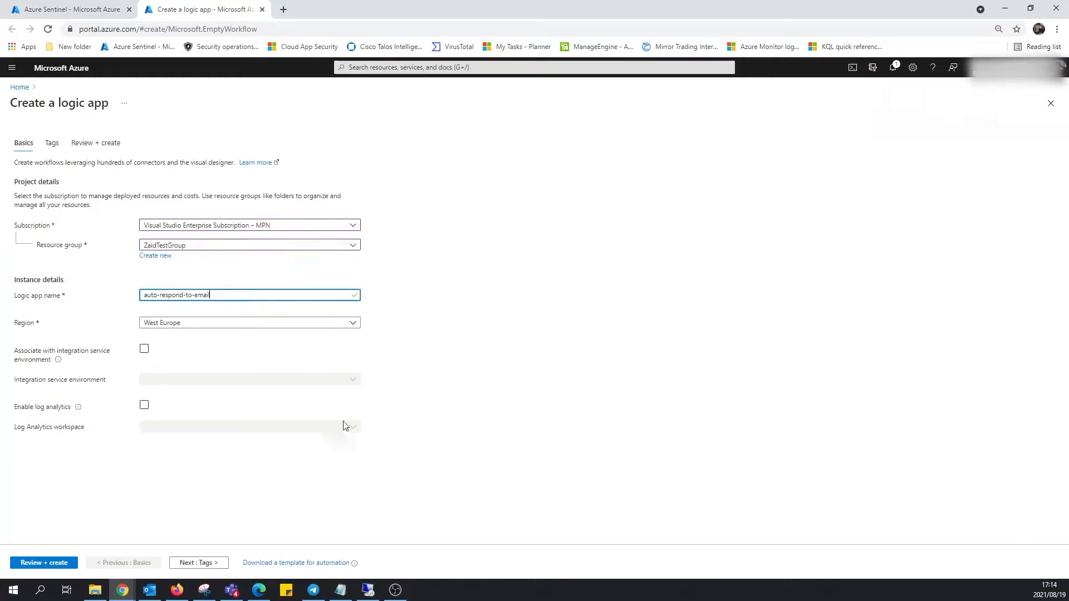
left_click(55, 562)
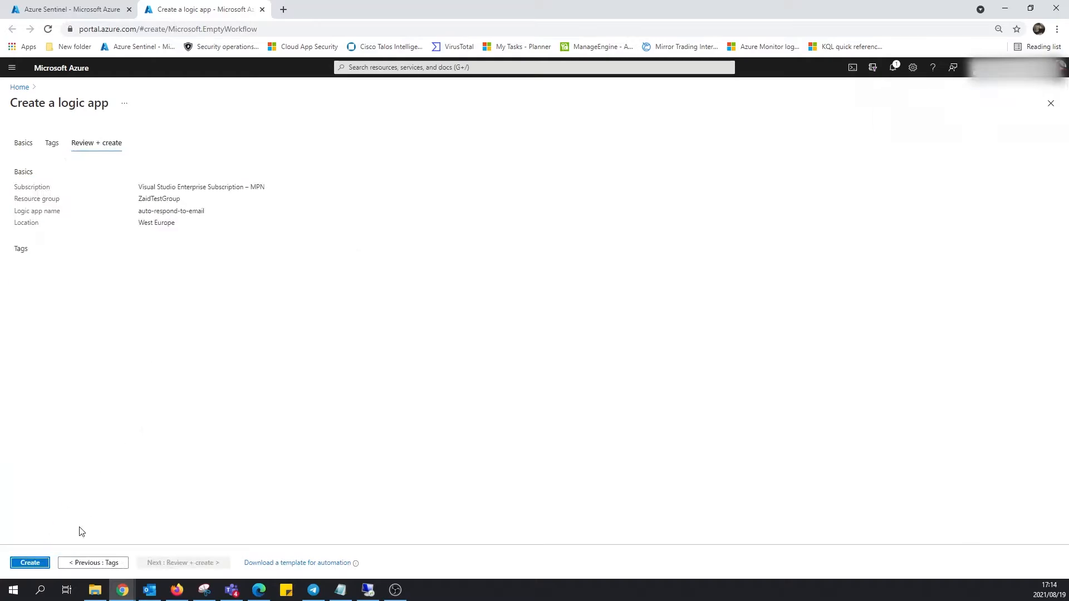
left_click(17, 564)
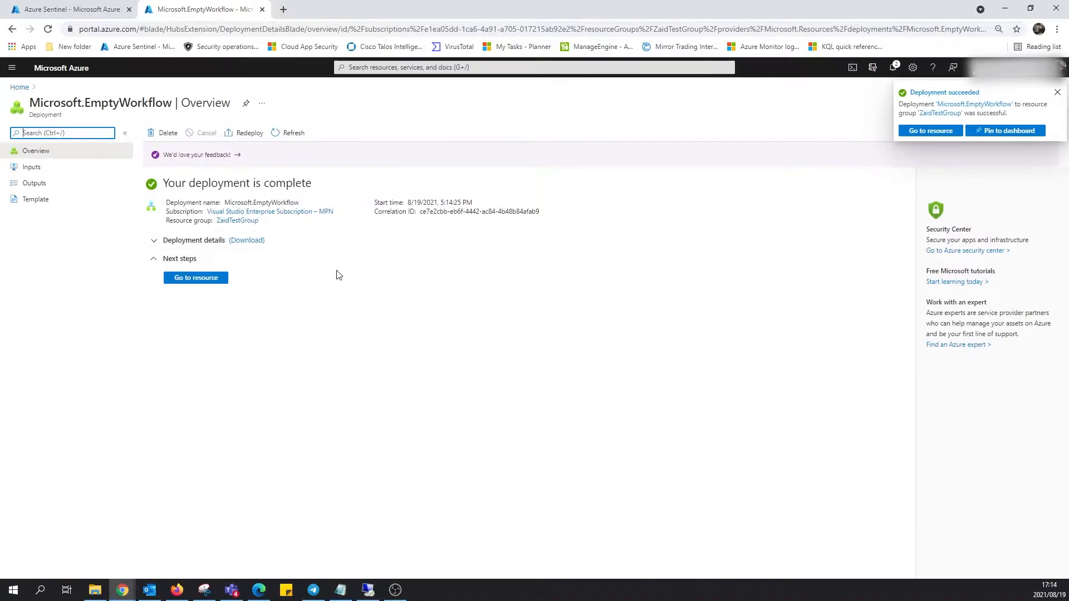
Open the deployed auto-respond-to-email resource and choose the Blank Logic App template.
left_click(204, 279)
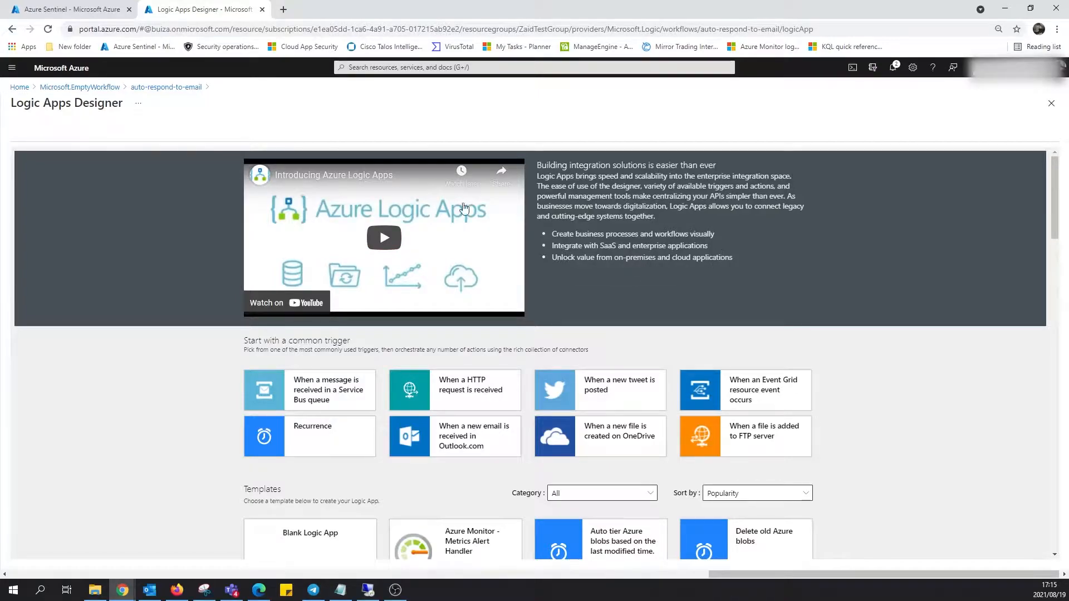
scroll(757, 170, "down", 2)
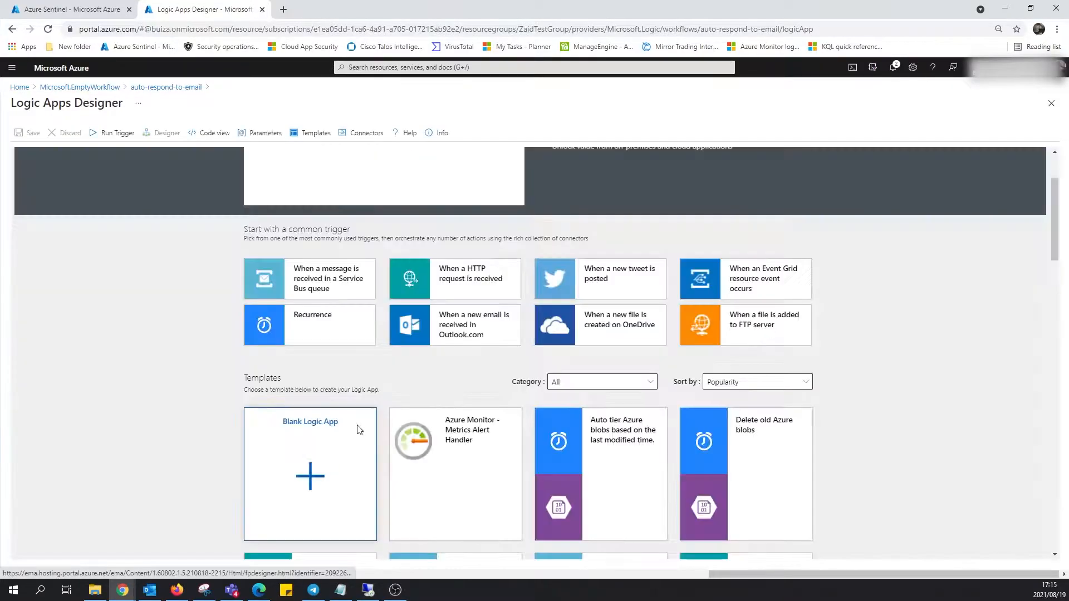
left_click(344, 444)
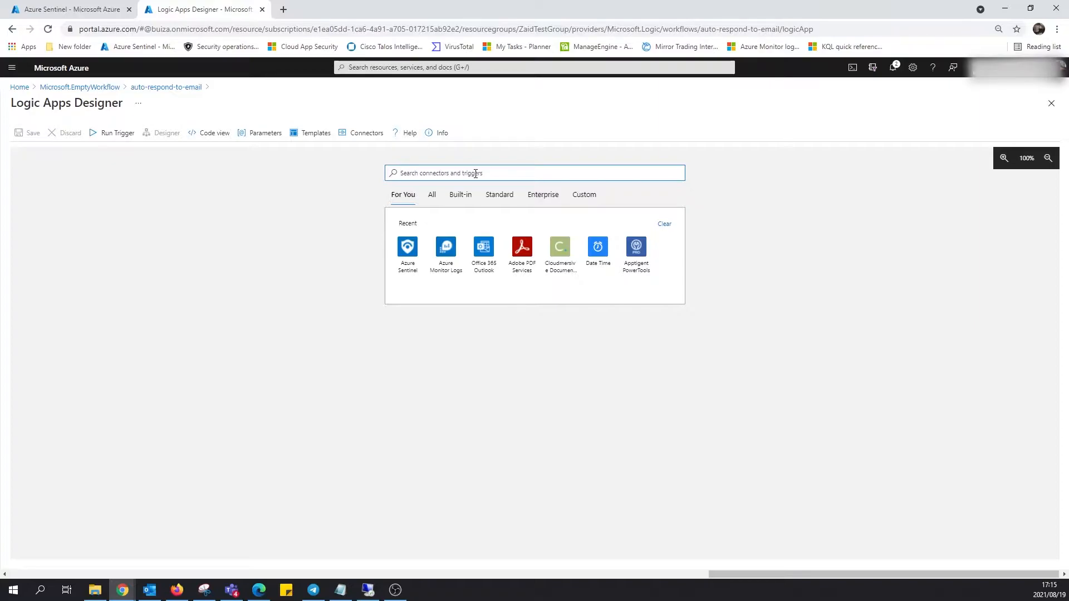
Add the 'When Azure Sentinel incident creation rule was triggered' trigger, keeping its existing connection.
type("when an e")
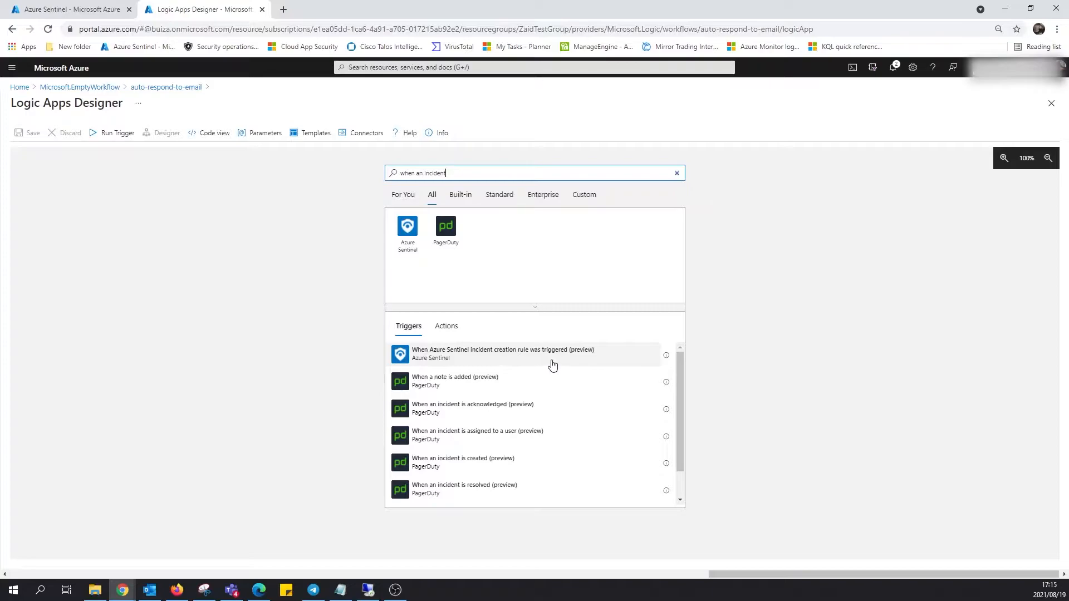
left_click(527, 365)
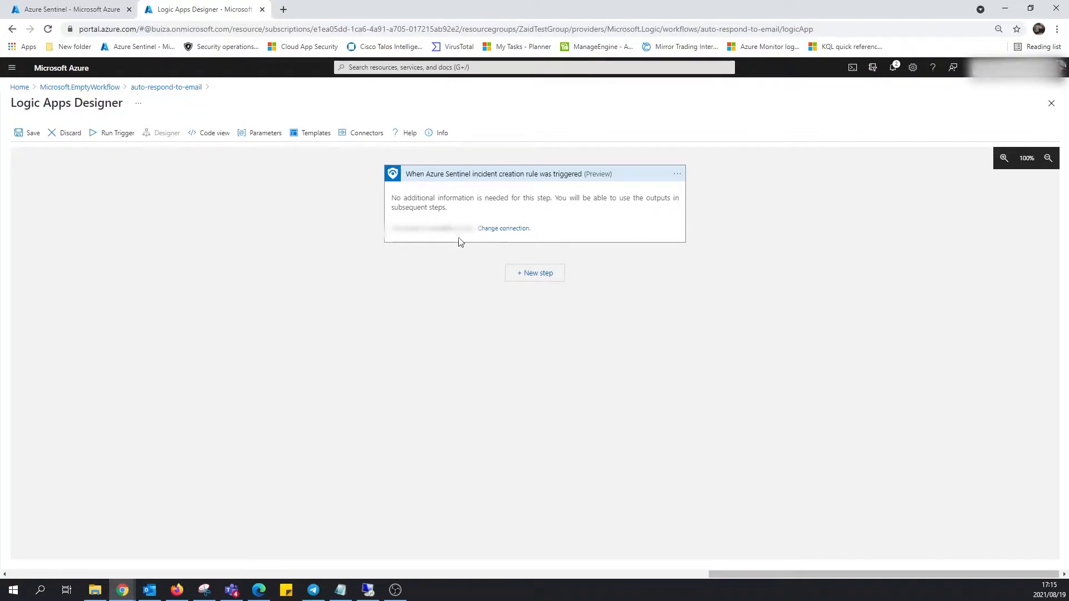
left_click(509, 229)
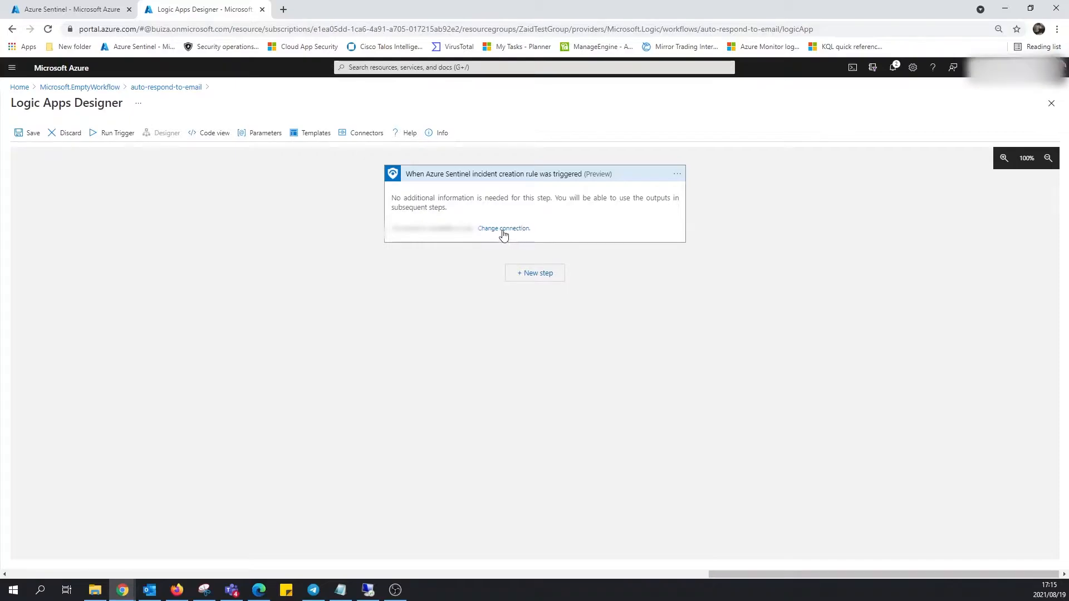
left_click(567, 282)
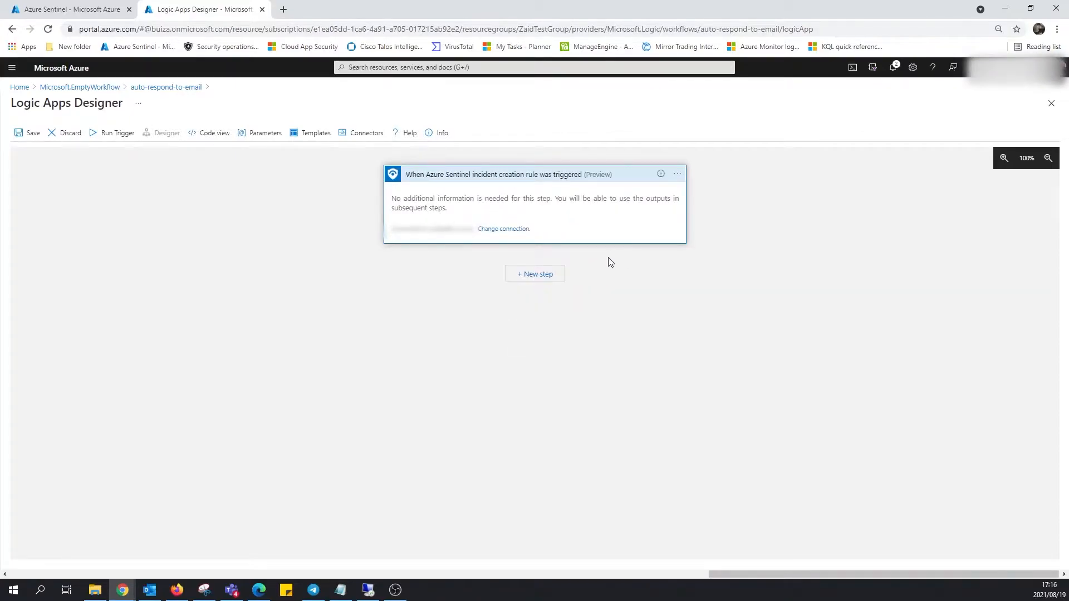
Add the Office 365 Outlook 'Send an email (V2)' action after the trigger.
left_click(561, 274)
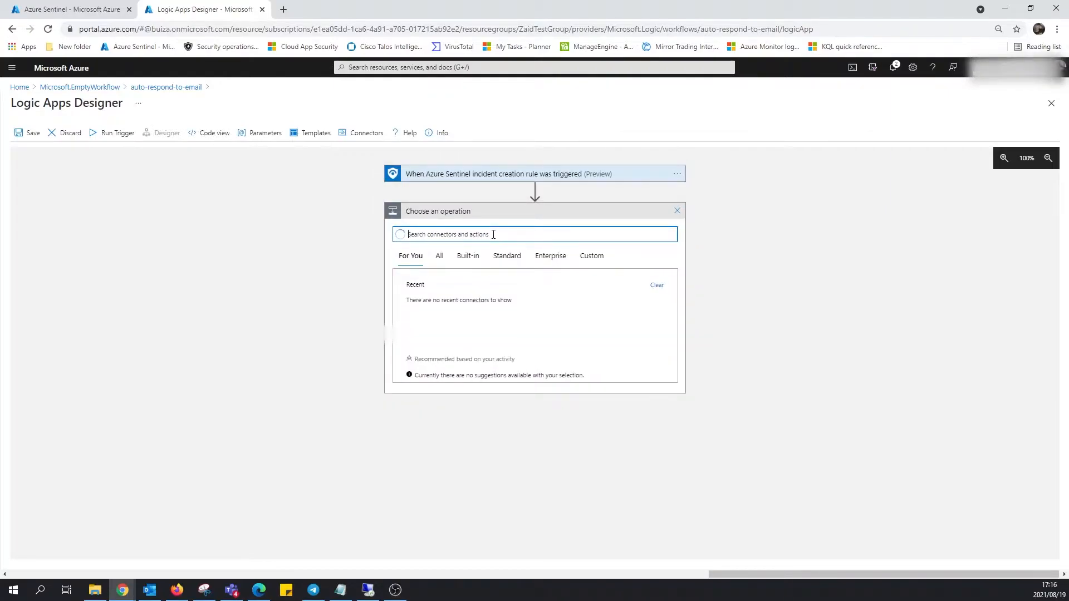
type("send an email v2")
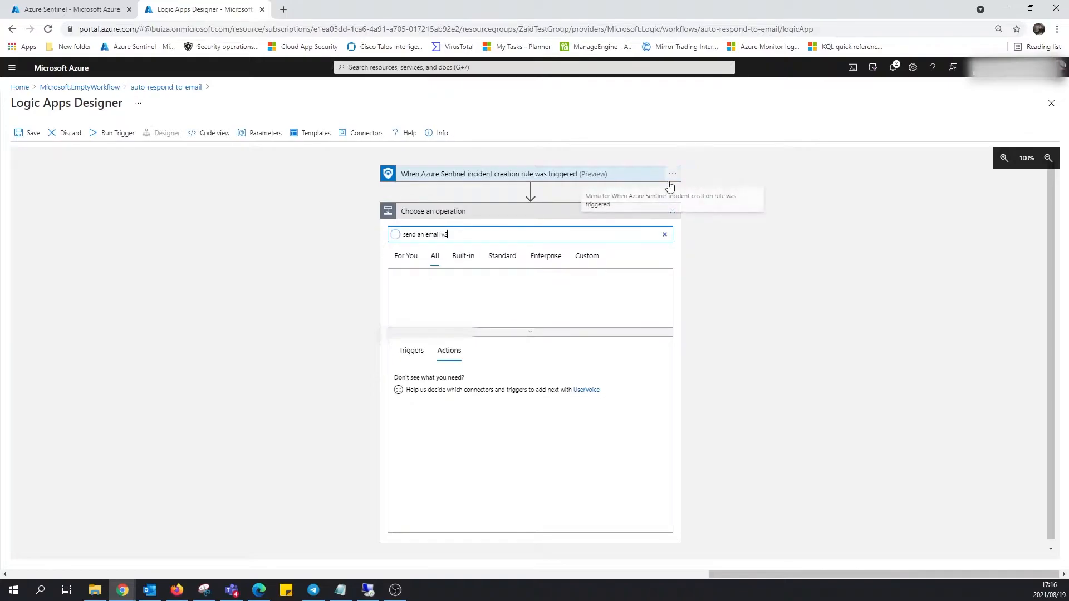
scroll(535, 454, "down", 2)
left_click(474, 405)
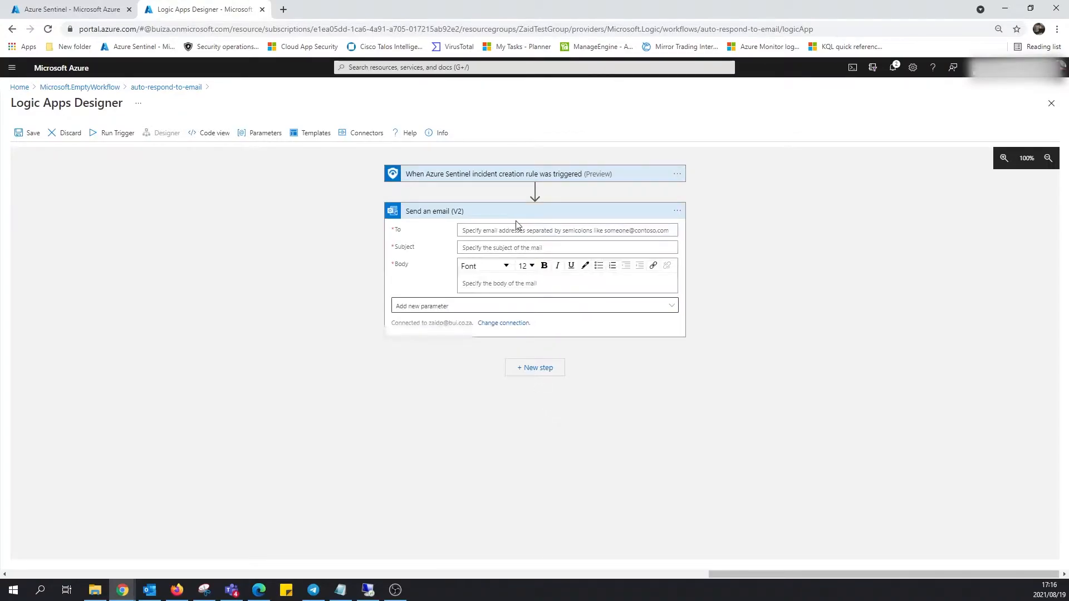
Address the email to the recipient's Gmail address with subject 'Hey, an incident for a suspicious file was triggered'.
left_click(492, 230)
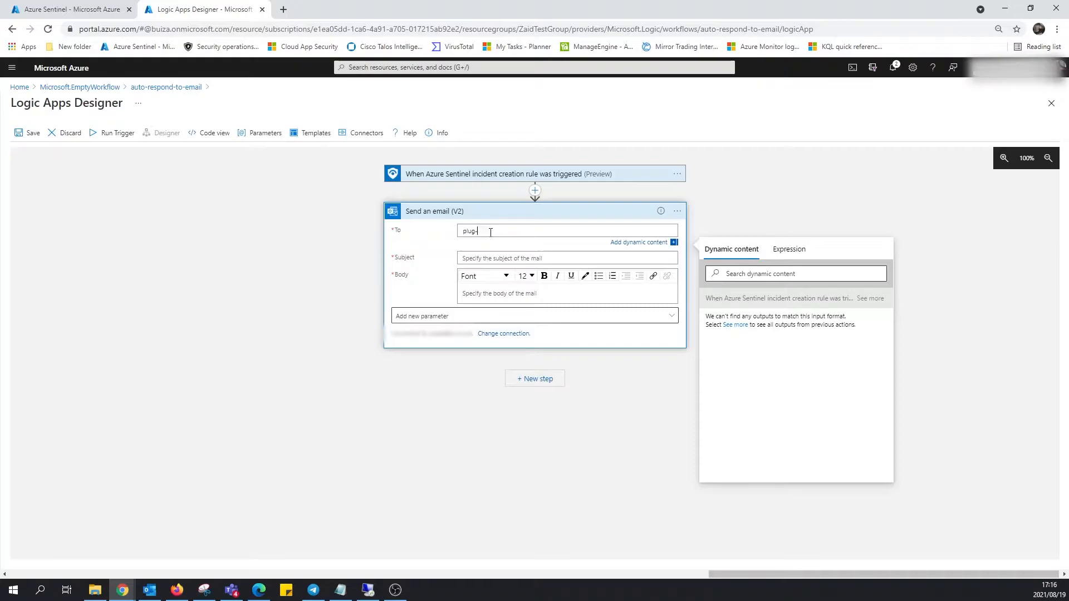
left_click(524, 258)
type("Hey")
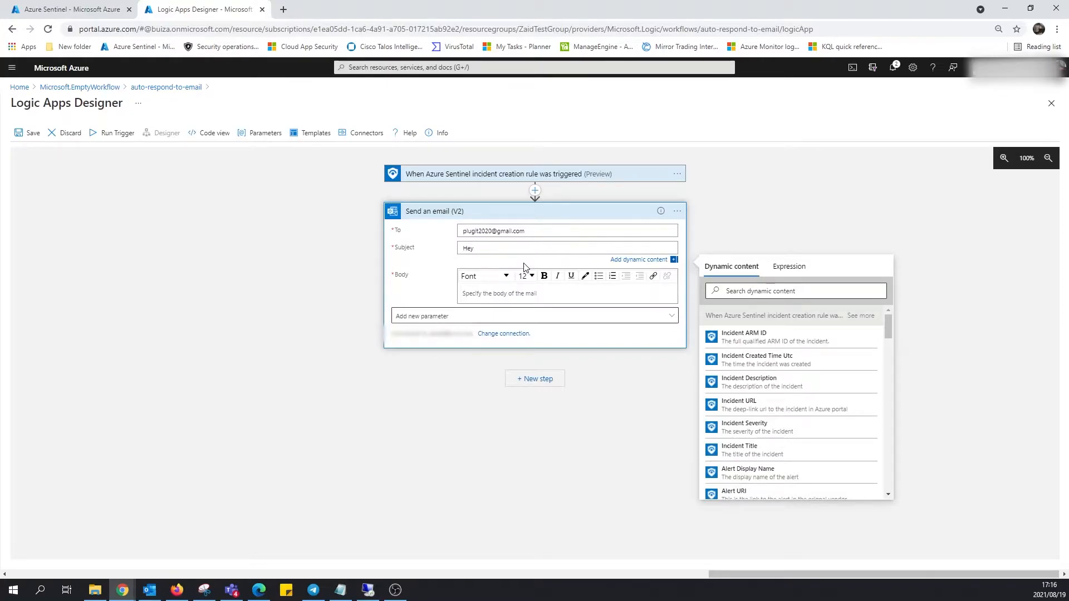
type(", and")
key("BackSpace")
type("incident for a suspicious file was triggered!")
Write the body 'Please investigate', correct the recipient address, and save the playbook.
left_click(510, 293)
type("Pleas")
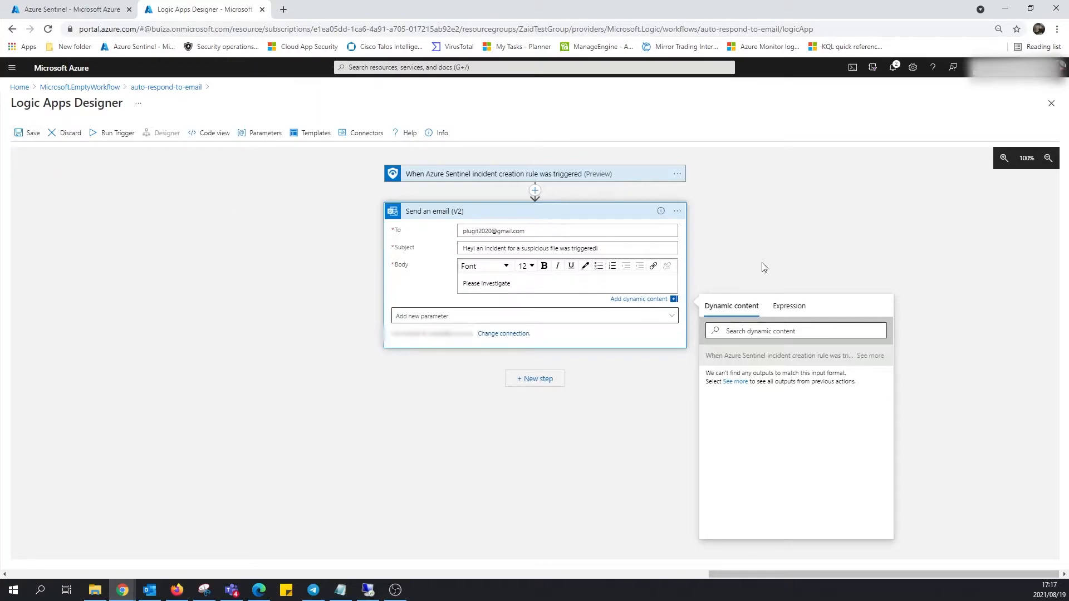
left_click(578, 230)
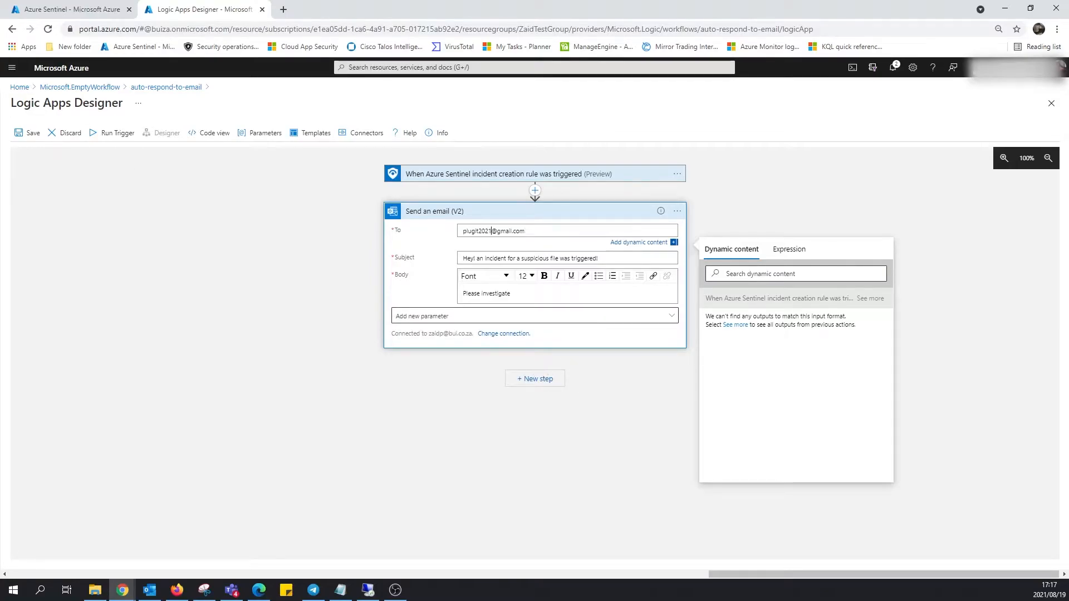
left_click(30, 132)
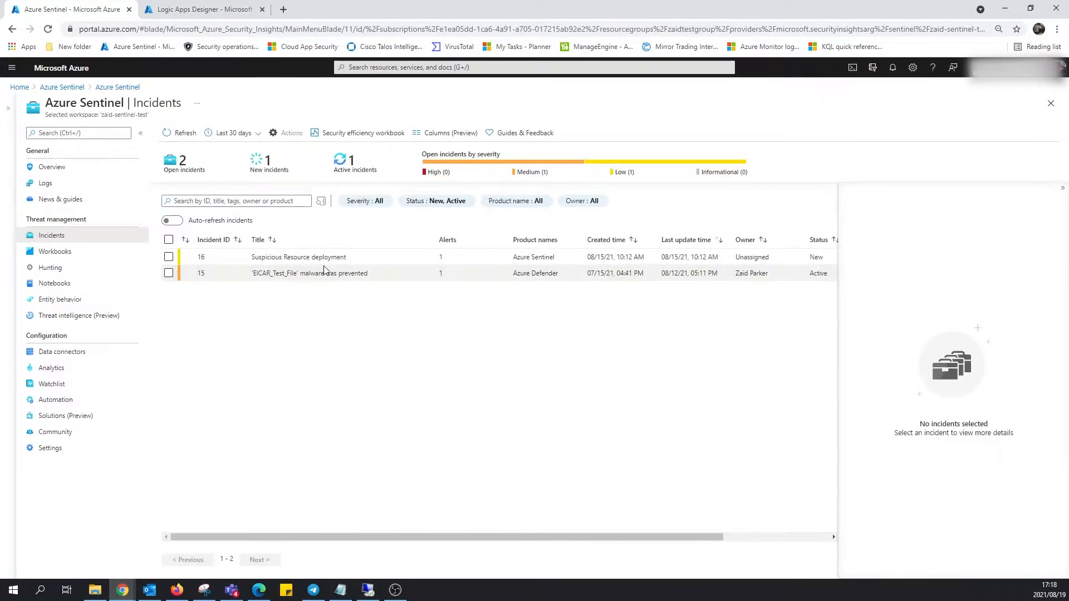
Create an automation rule (Preview) from incident 15's Actions menu, prefilled with its conditions.
left_click(326, 271)
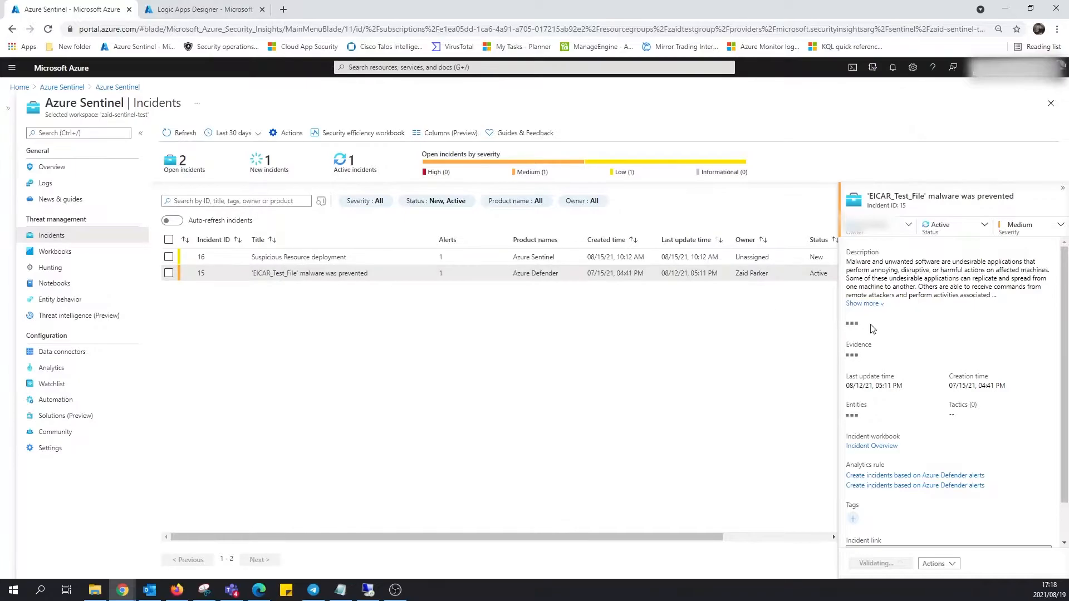
scroll(935, 434, "down", 3)
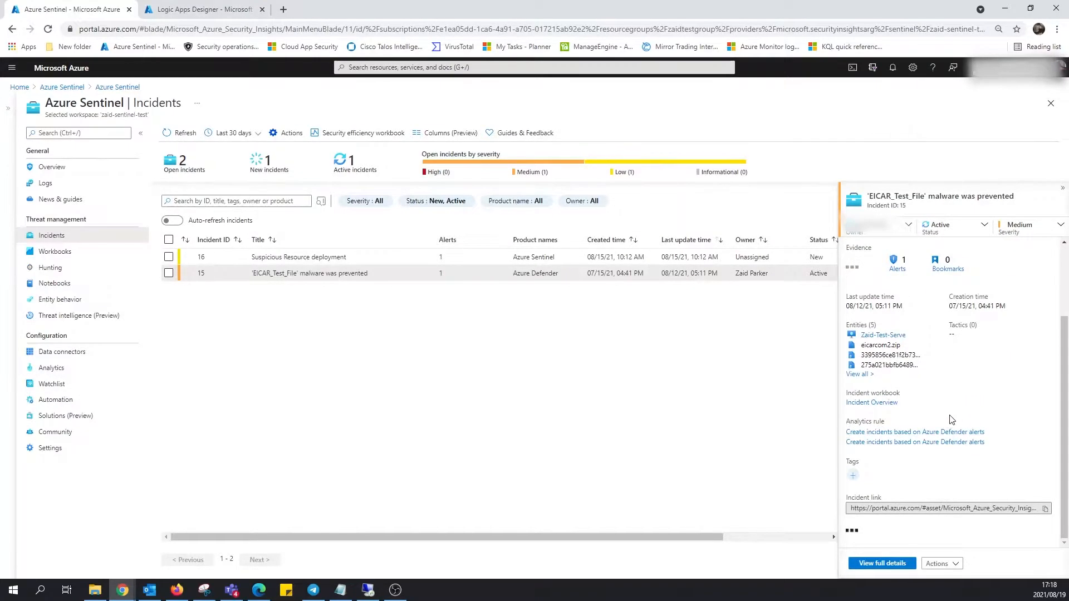
scroll(1012, 434, "down", 1)
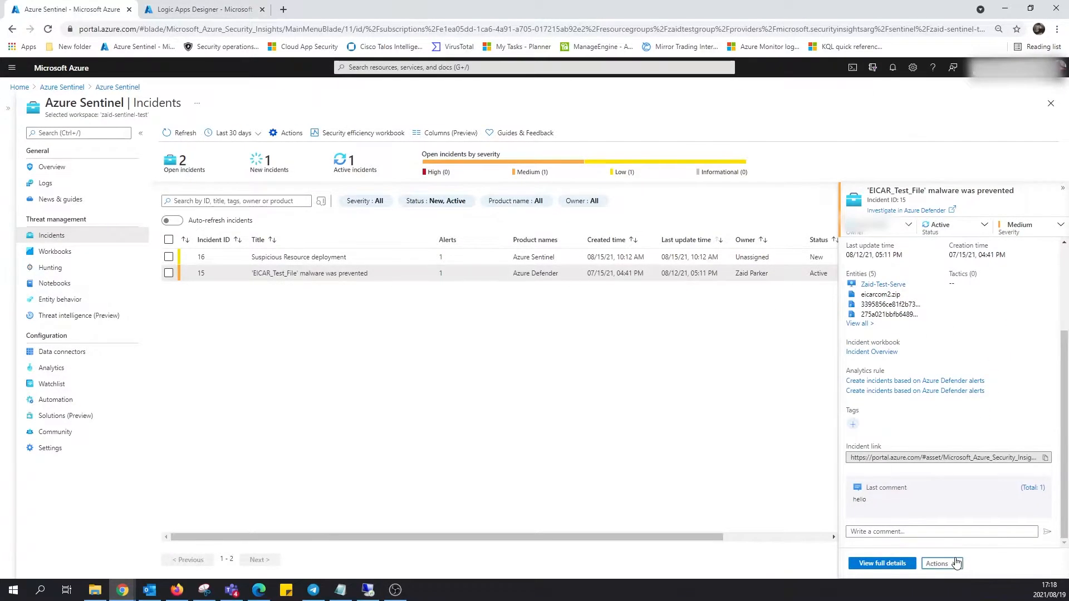
left_click(941, 563)
left_click(918, 539)
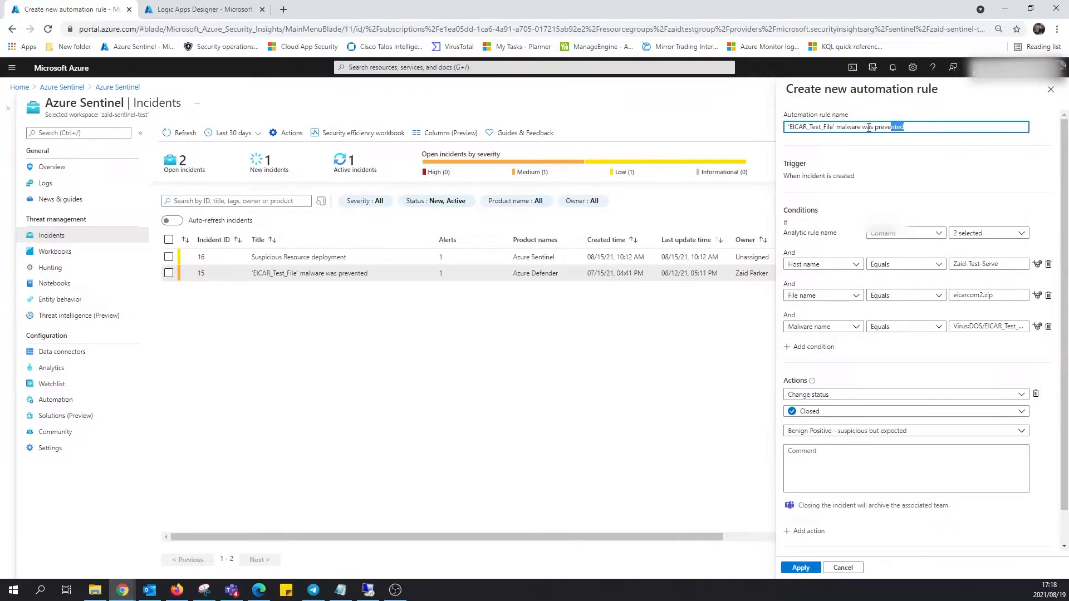
Rename the rule to 'EICAR_Test_File' - notifier and delete the Host, File and Malware name conditions.
left_click_drag(867, 128, 752, 135)
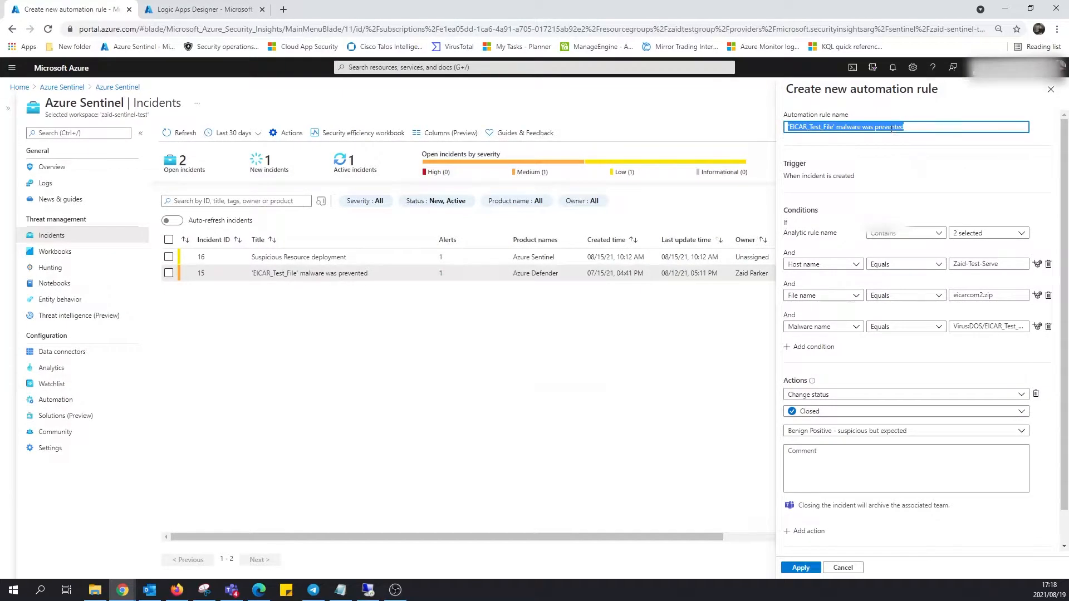
left_click_drag(905, 128, 838, 128)
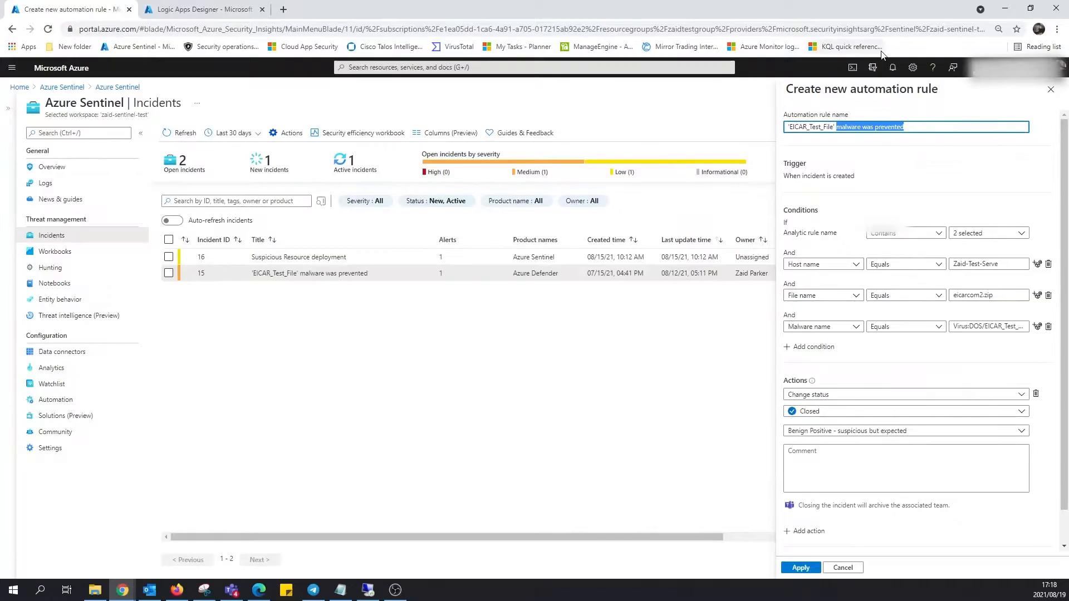
key("BackSpace")
type("-")
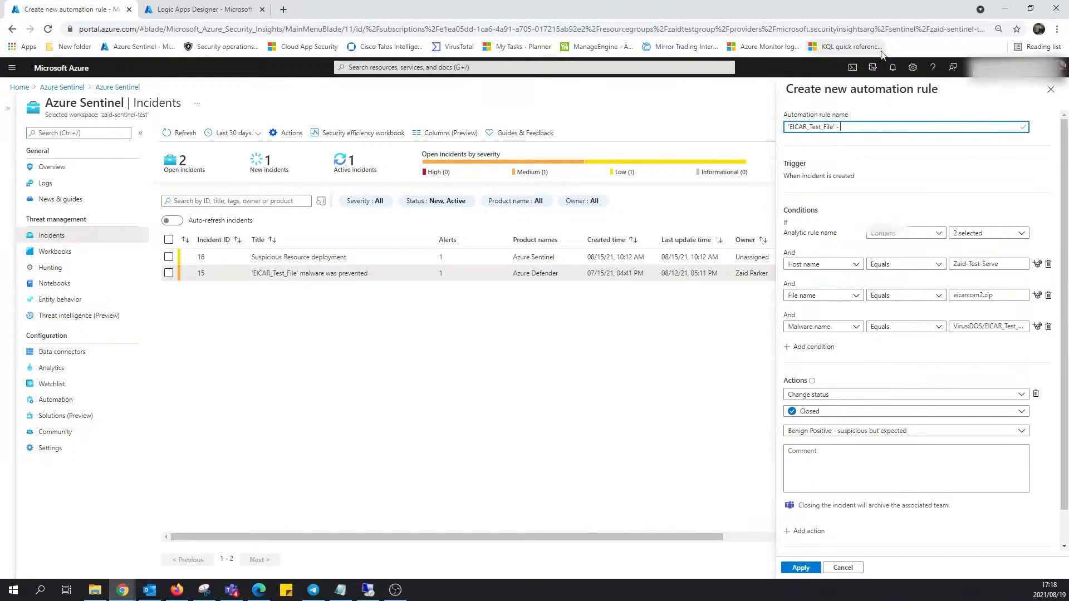
type(" notifier")
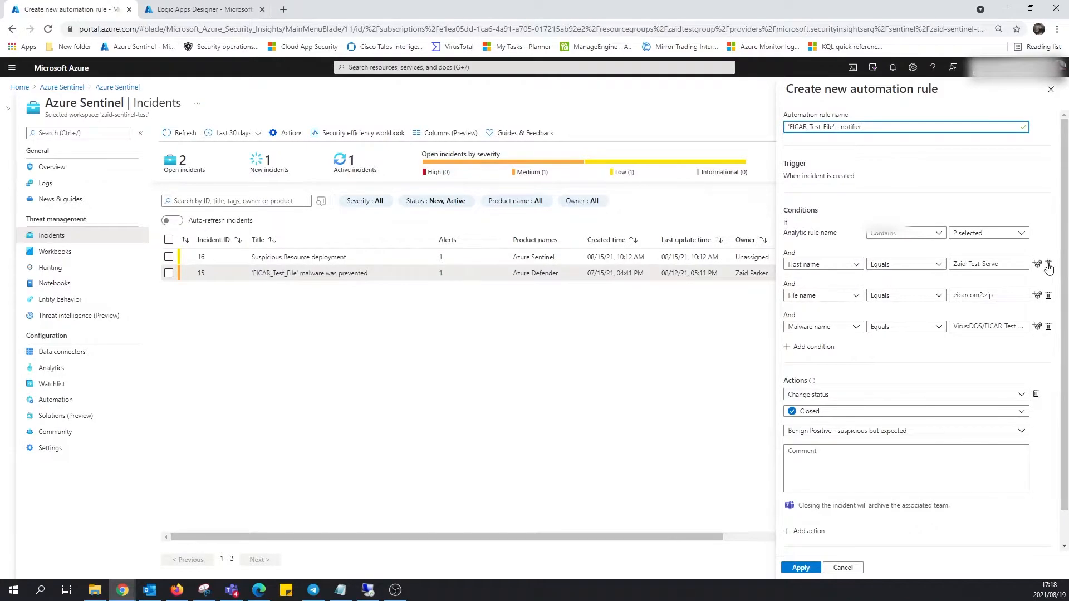
left_click(1048, 265)
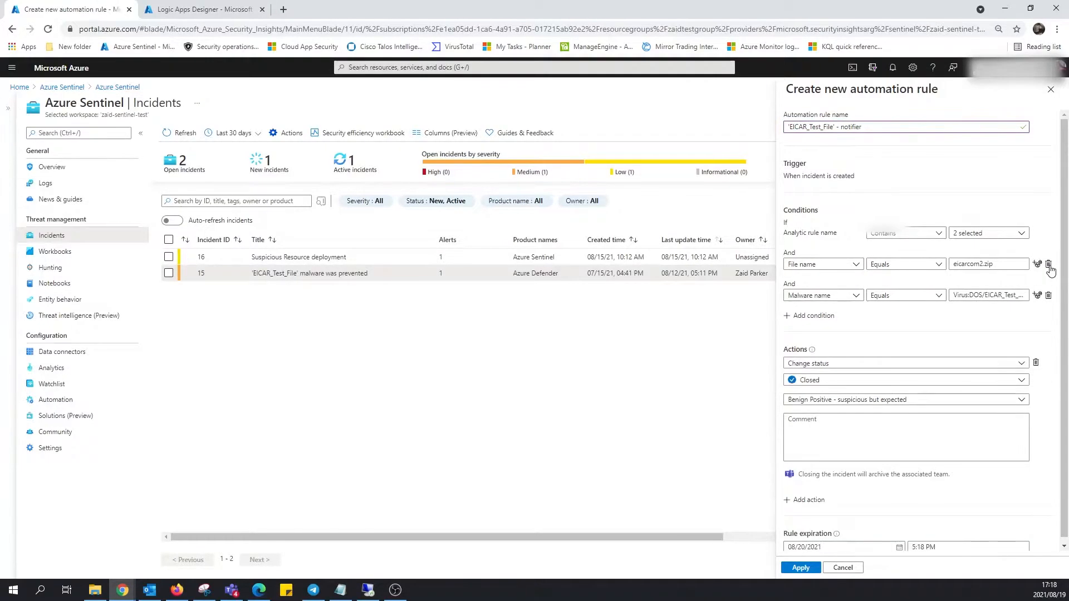
left_click(1048, 265)
left_click(1056, 266)
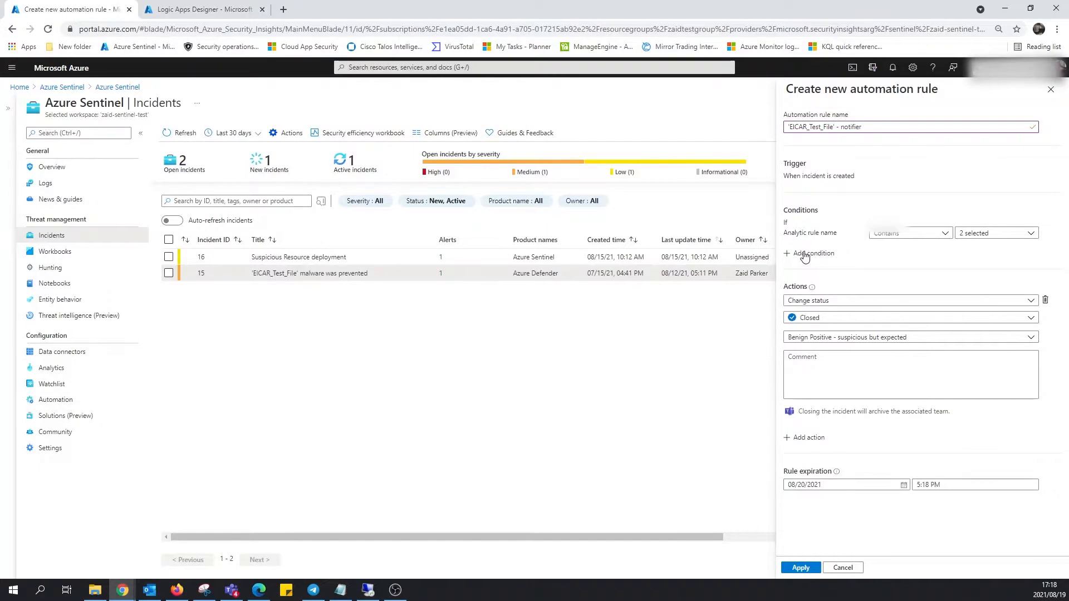
Add a condition: Title contains 'EICAR_Test_File' malware was prevented, pasted from the incident title.
left_click(808, 253)
left_click(816, 264)
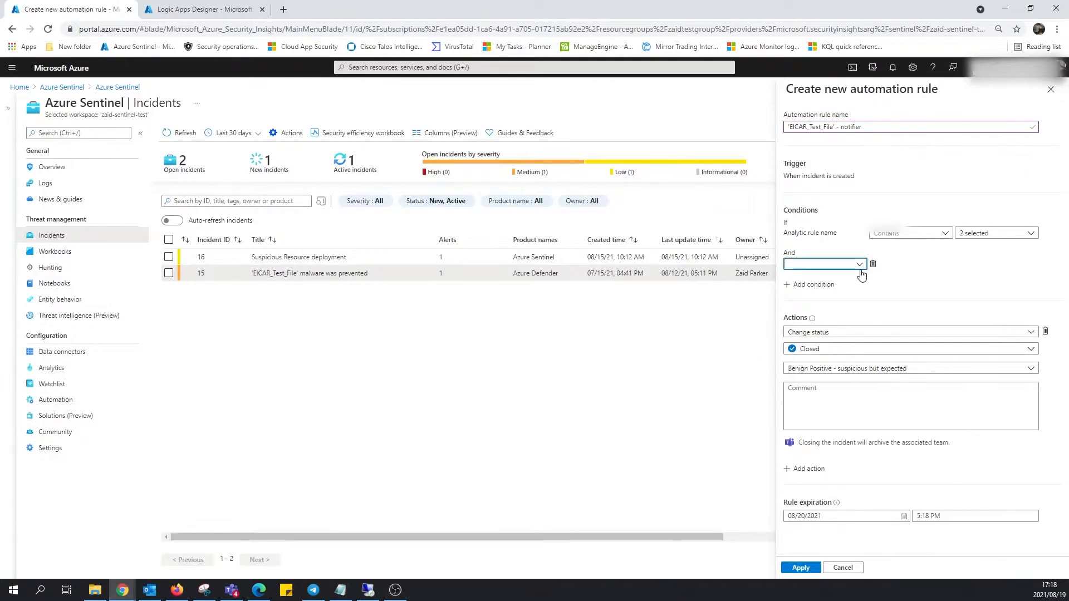
left_click(780, 277)
left_click(910, 264)
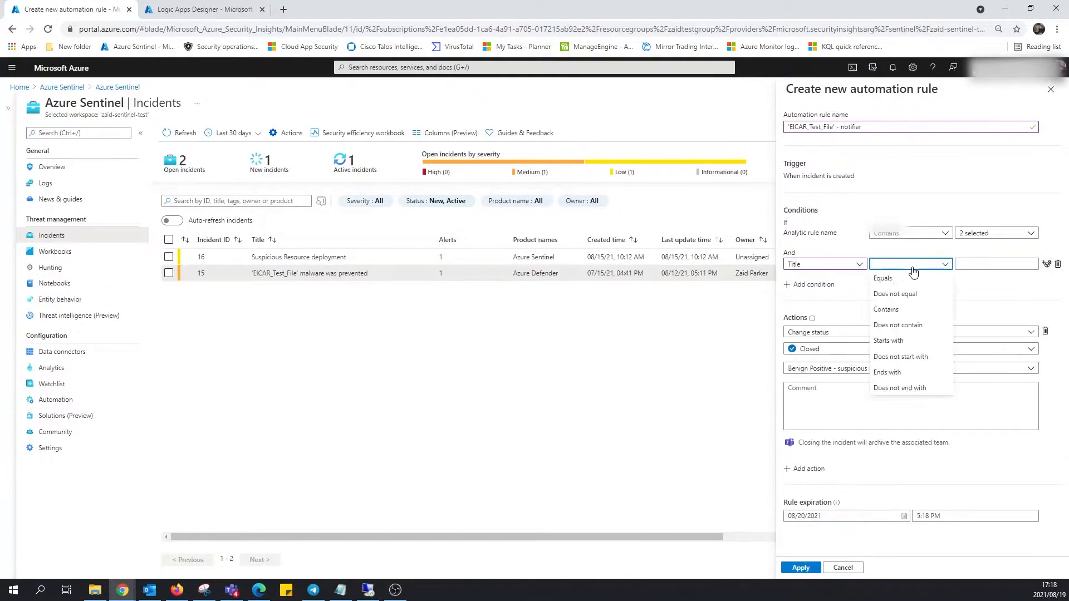
left_click(906, 309)
left_click_drag(367, 273, 257, 277)
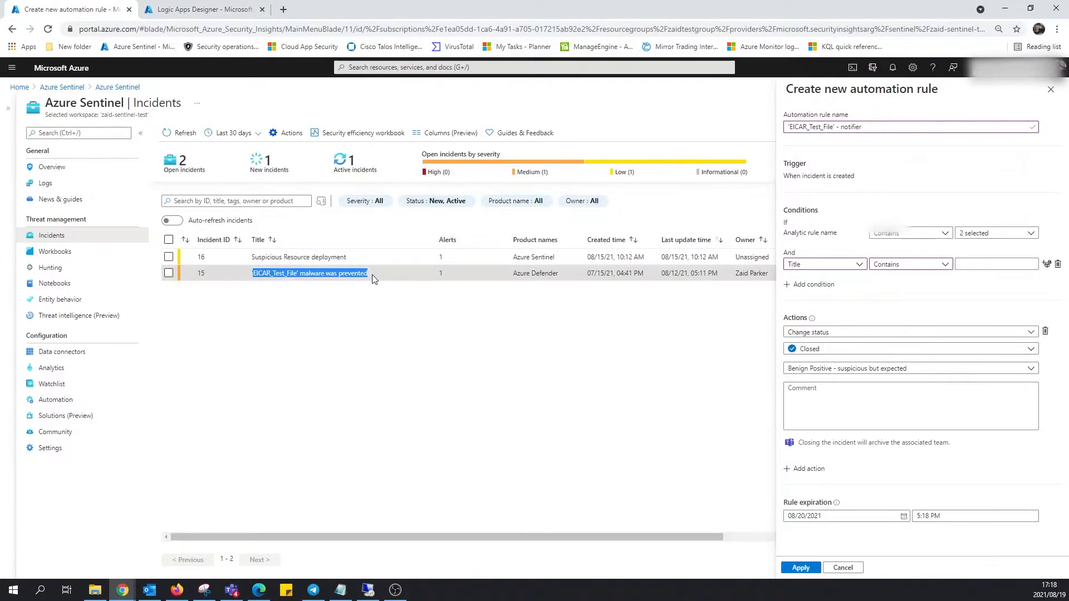
left_click_drag(369, 274, 245, 276)
key("ctrl+c")
left_click(997, 264)
key("ctrl+v")
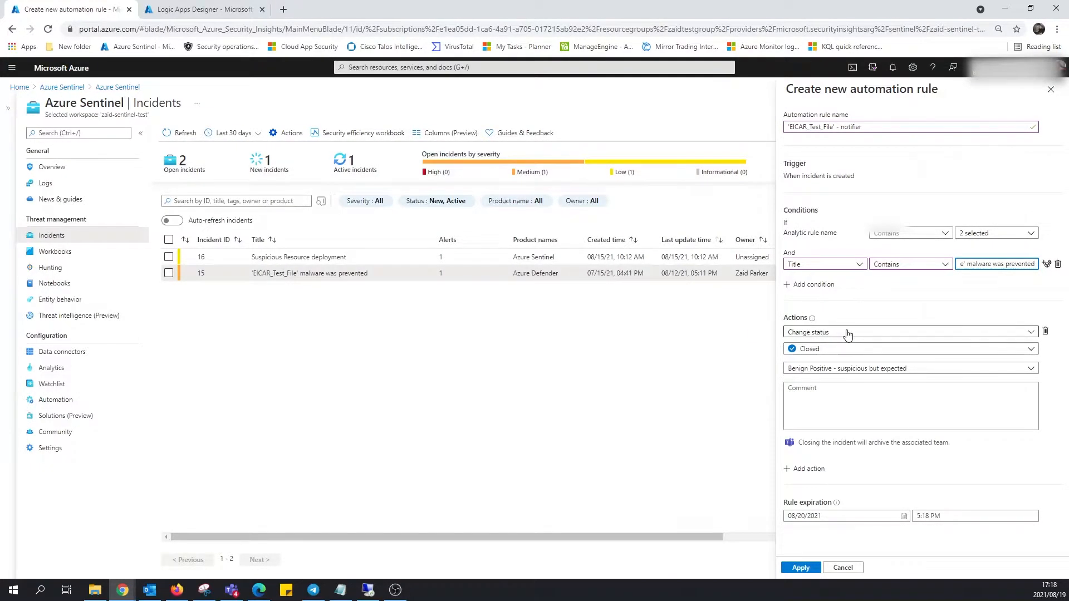
left_click(848, 333)
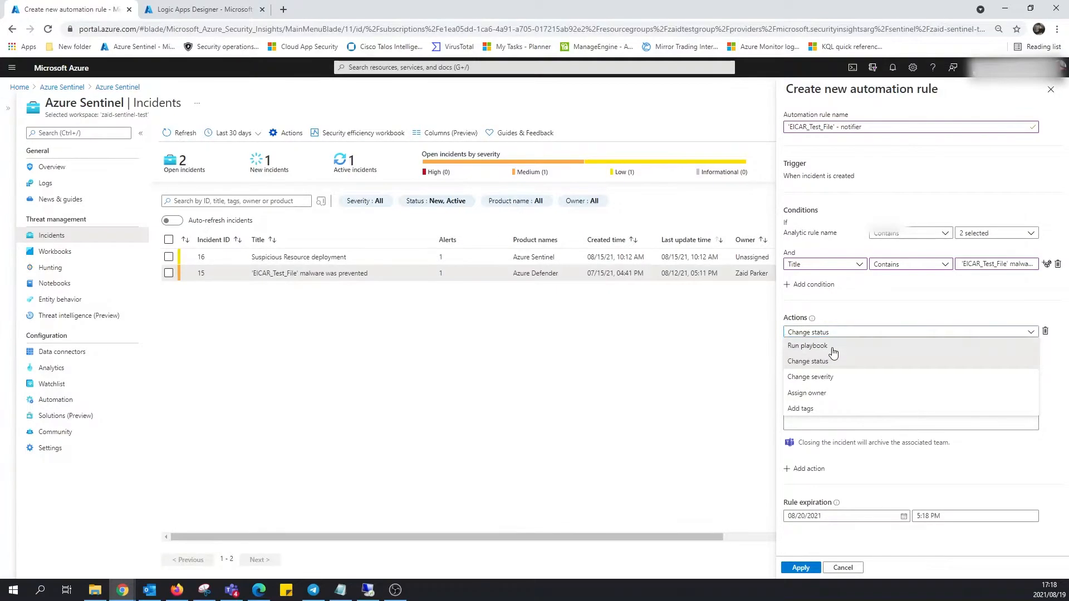
Run playbook auto-respond-to-email, clear the expiration date, add Change status to Active, and apply.
left_click(832, 347)
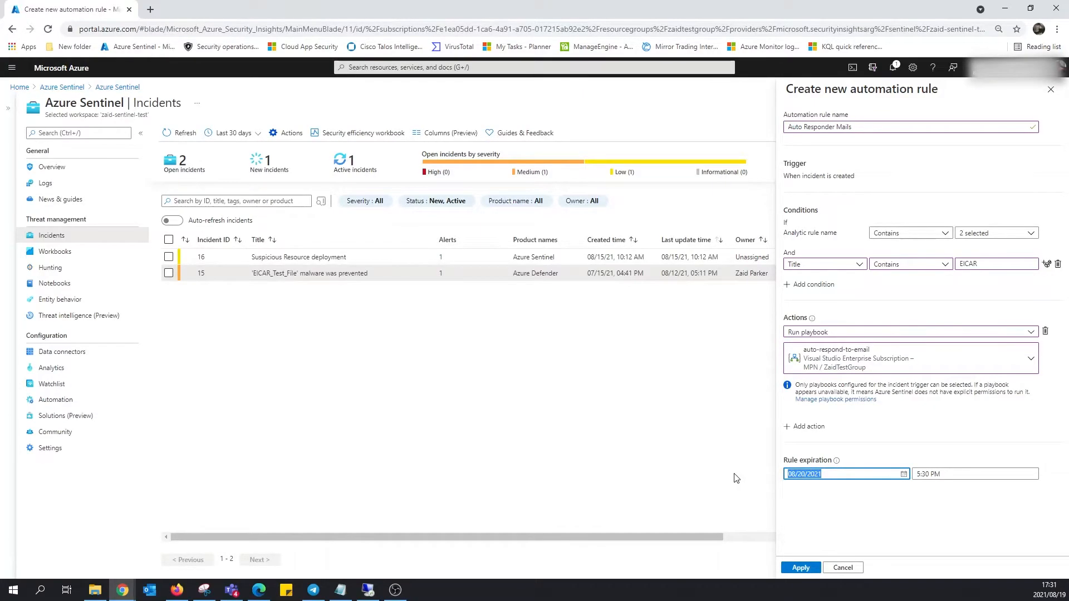
key("BackSpace")
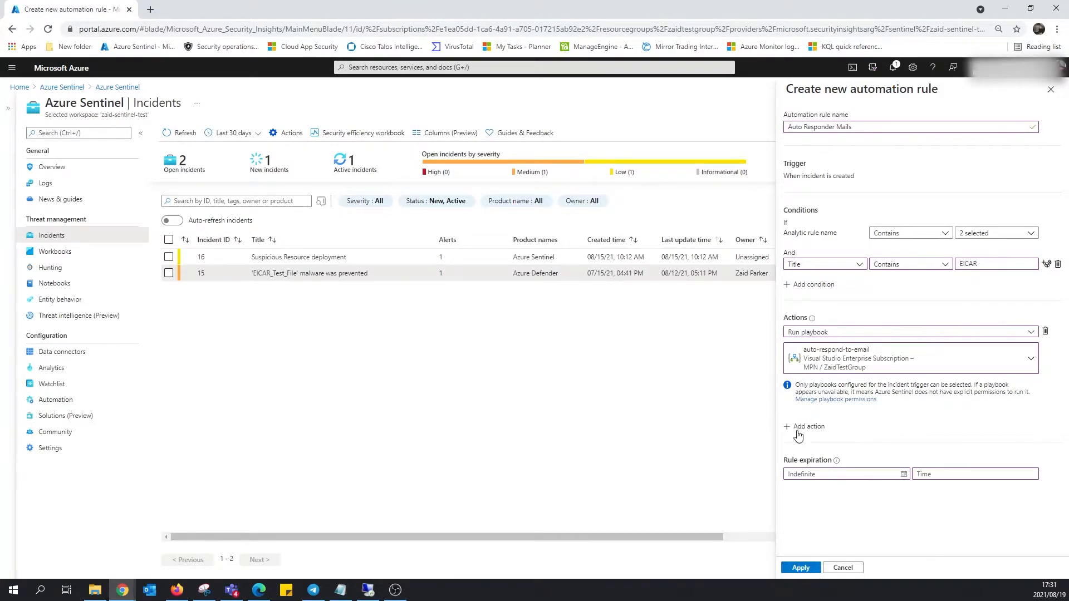
left_click(806, 428)
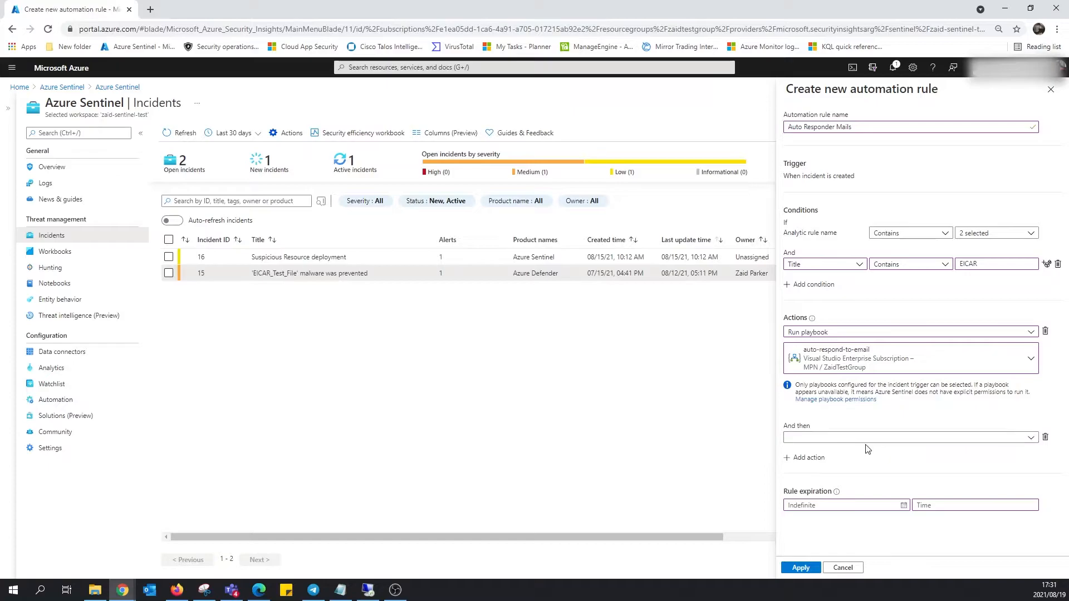
left_click(867, 442)
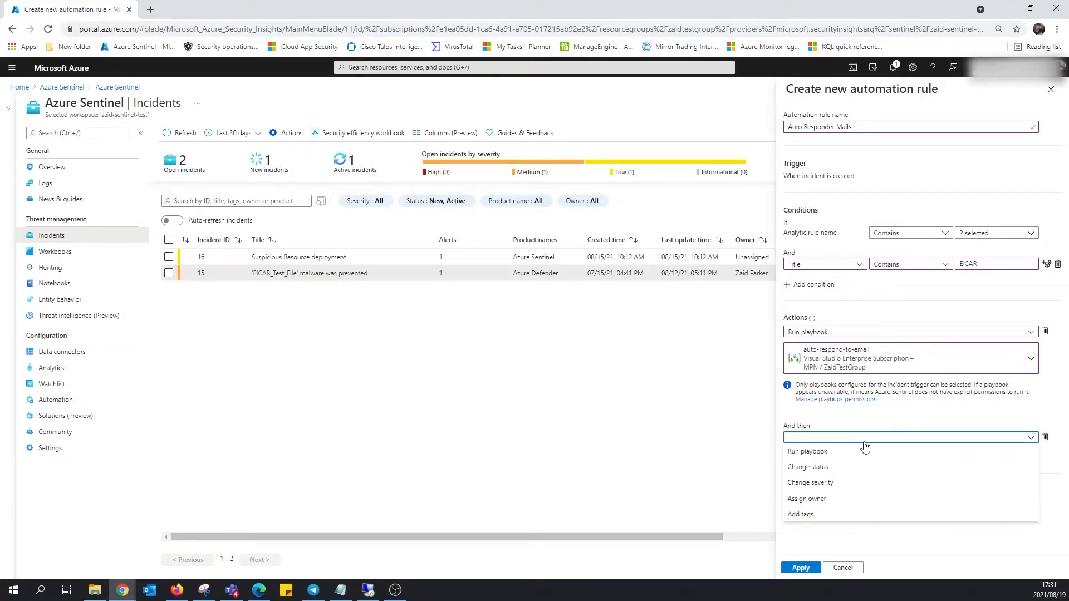
left_click(844, 469)
left_click(835, 456)
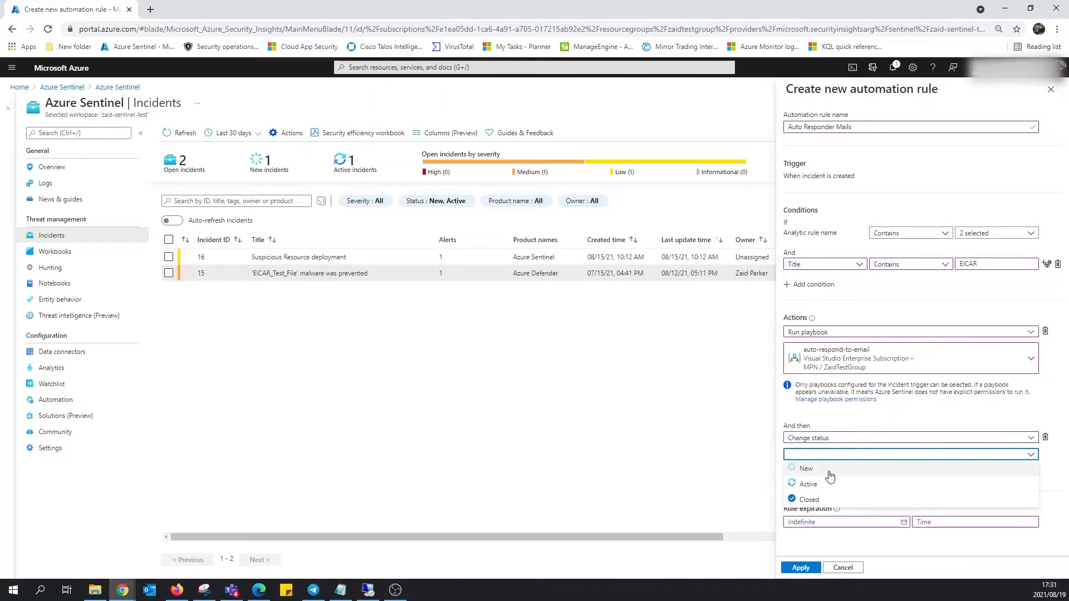
left_click(822, 485)
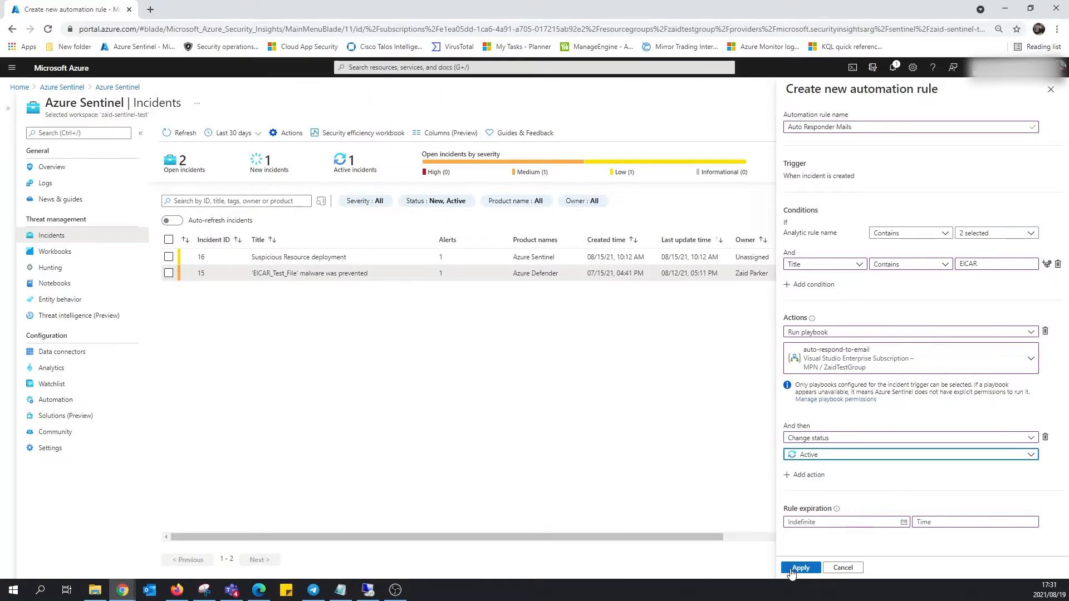
left_click(800, 568)
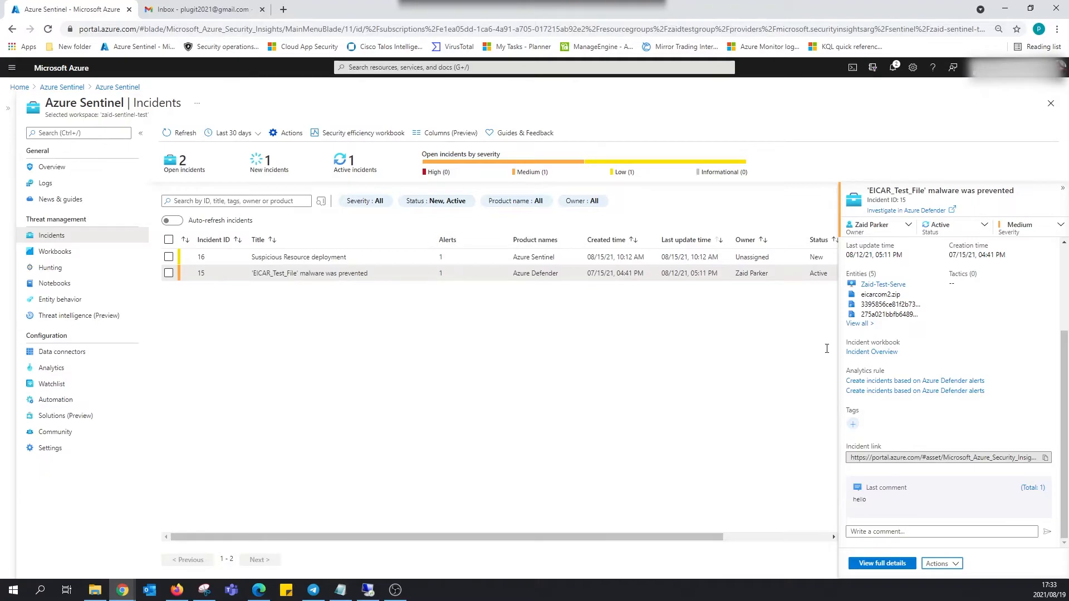
Bring the test VM's Remote Desktop window over the browser and maximize it to full screen.
left_click_drag(0, 97, 582, 85)
double_click(582, 84)
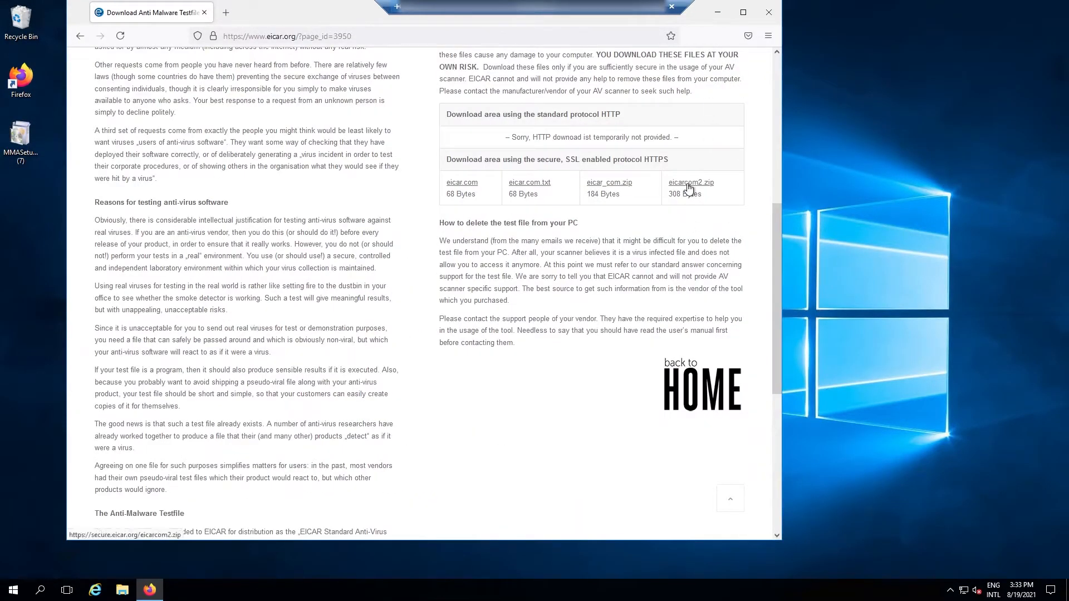
Save eicar_com.zip from the EICAR page and open its Downloads folder from Firefox's downloads list.
left_click(608, 185)
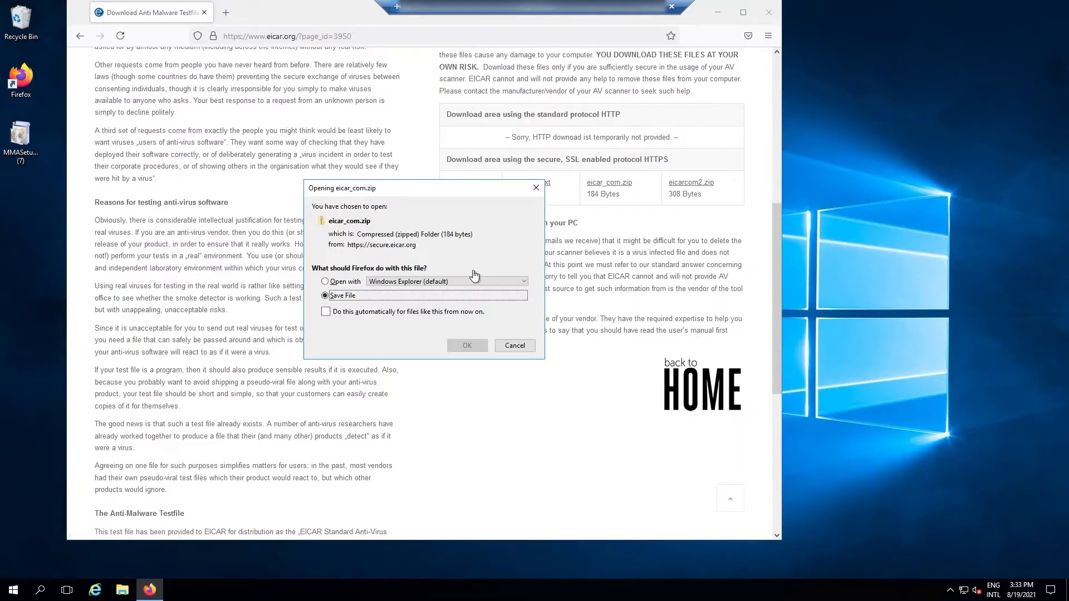
left_click(470, 347)
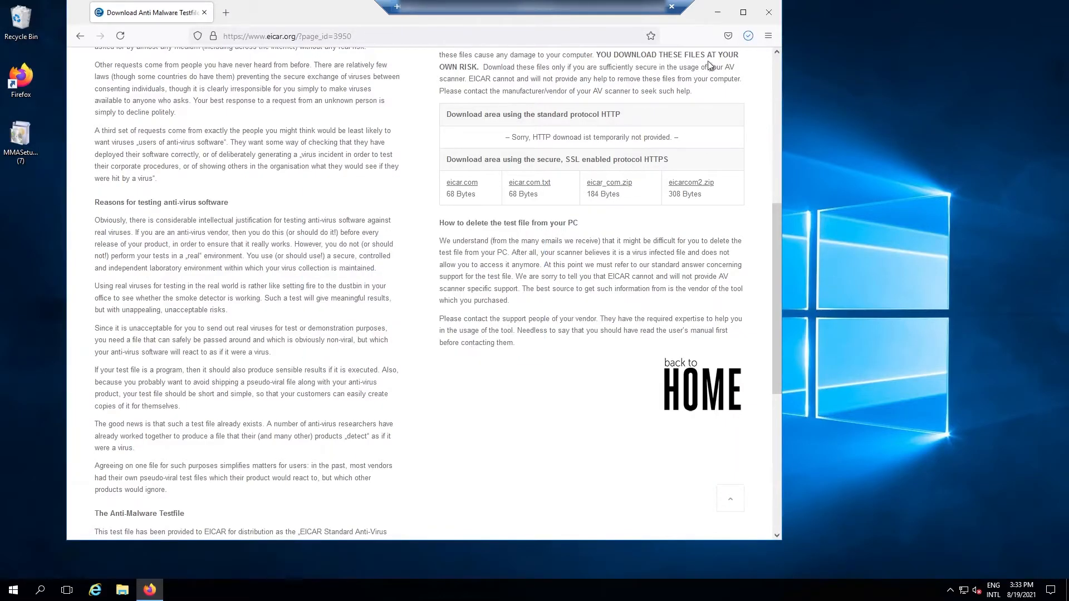
left_click(744, 38)
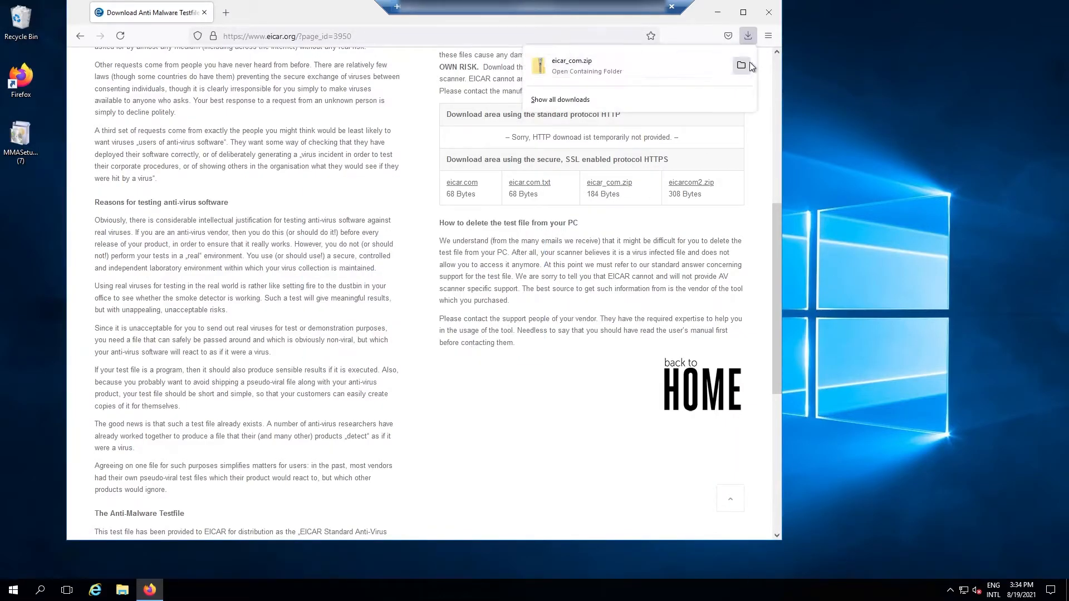
left_click(743, 66)
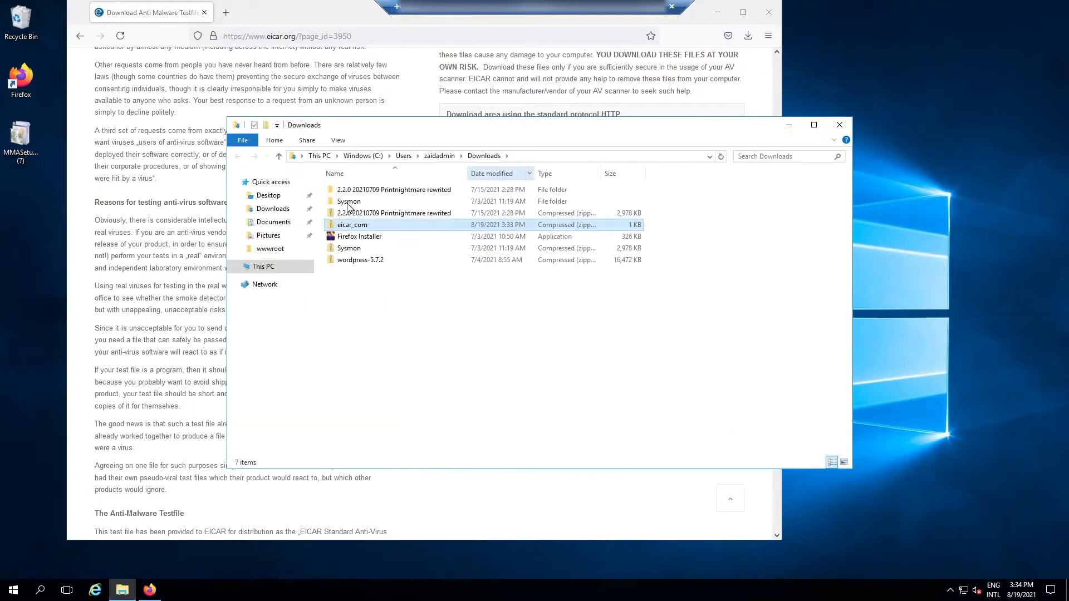
Try Extract All on eicar_com, dismiss the access-denied wizard, and close the Downloads window.
right_click(355, 224)
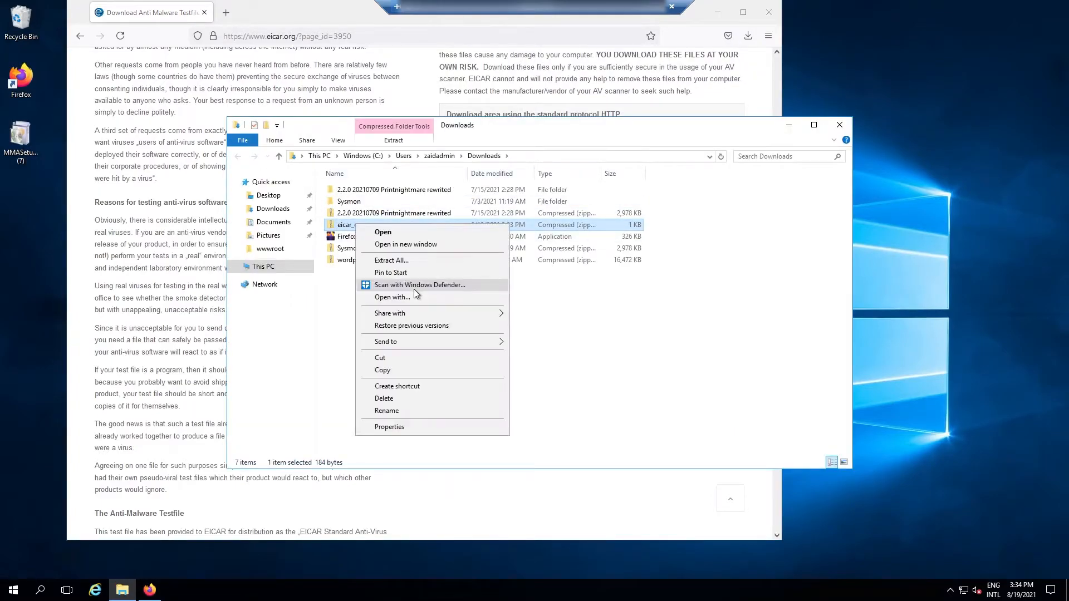
left_click(440, 260)
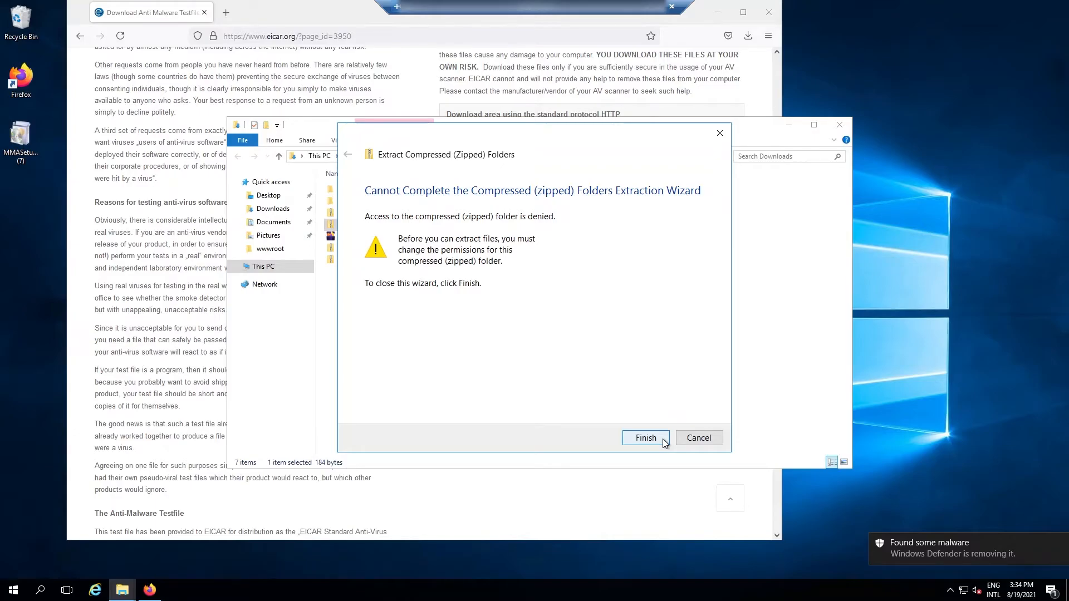
left_click(645, 438)
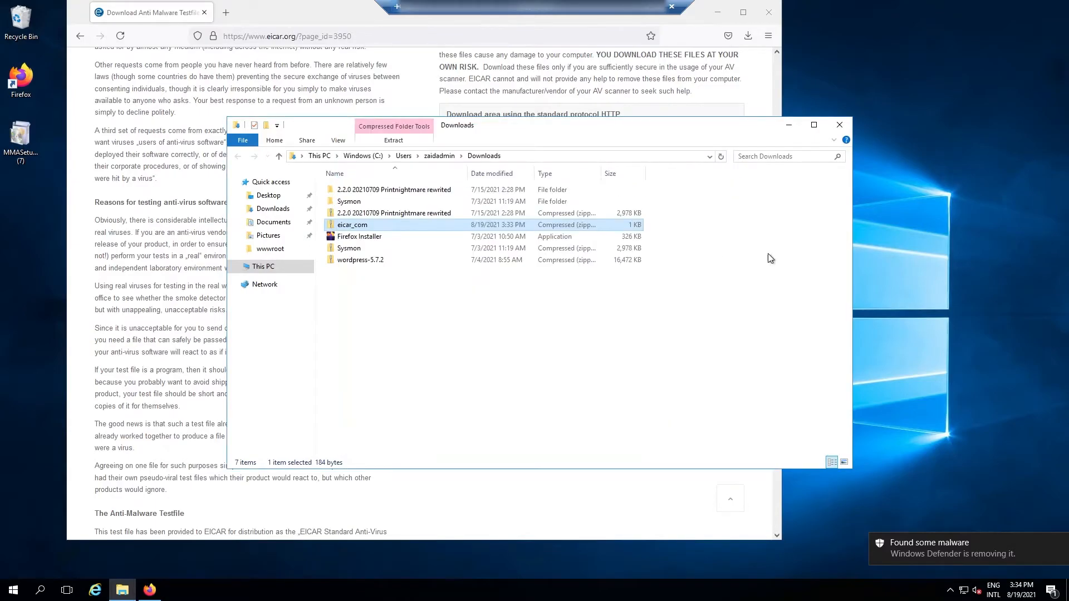
left_click(840, 125)
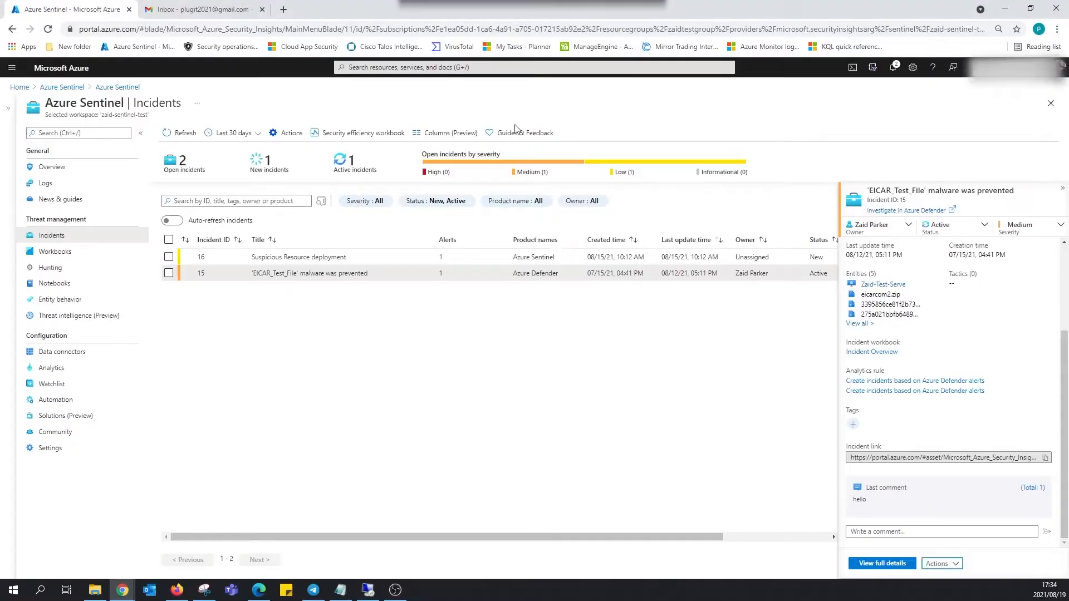
View the EICAR incident's details, refresh the mail inbox, and return to Sentinel incidents.
left_click(349, 263)
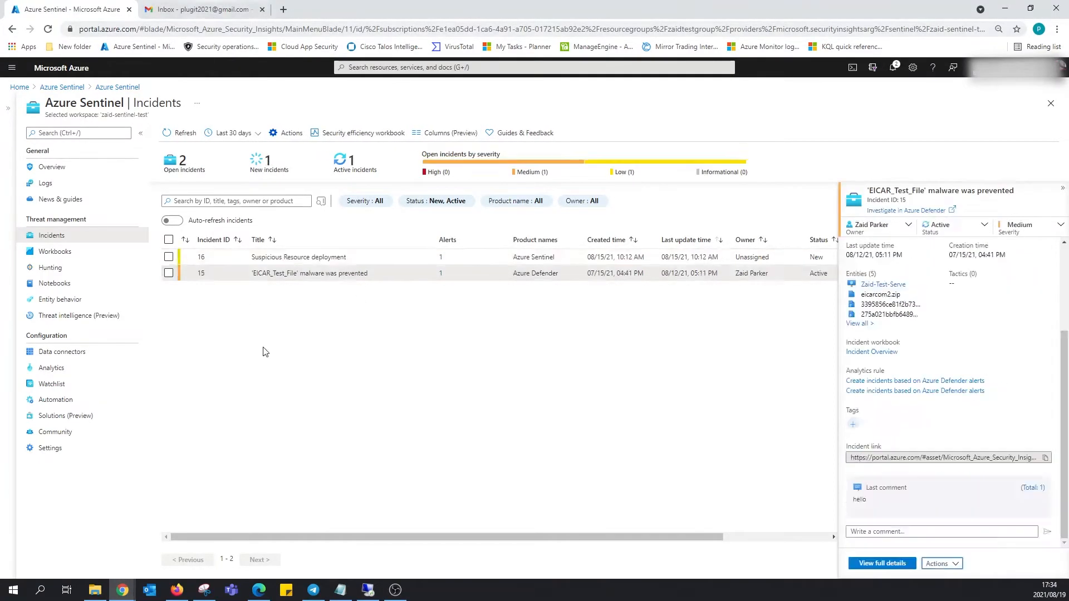
left_click(211, 17)
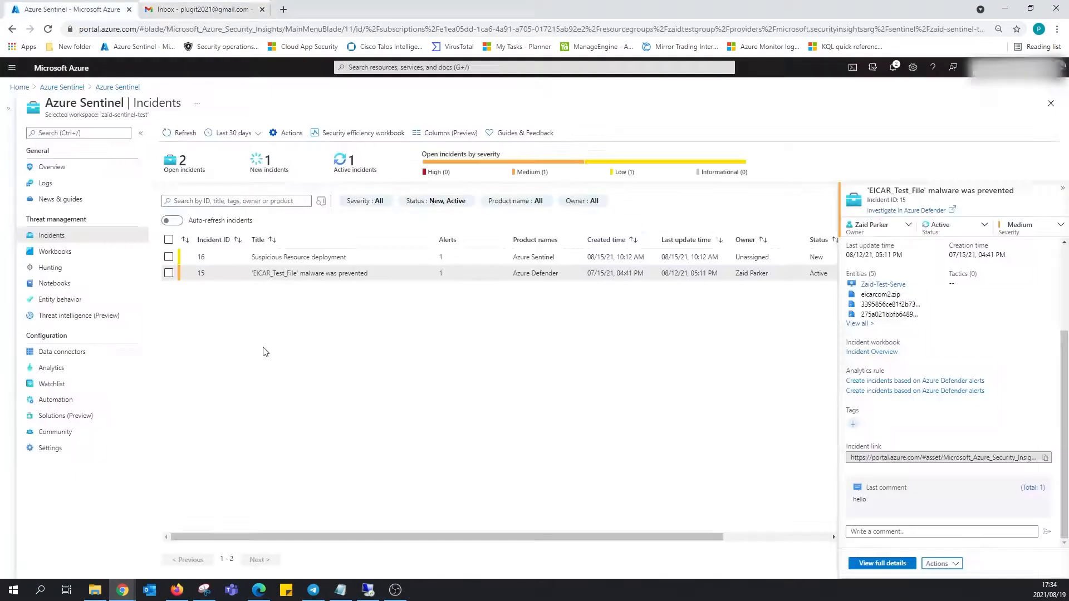
left_click(189, 107)
left_click(77, 9)
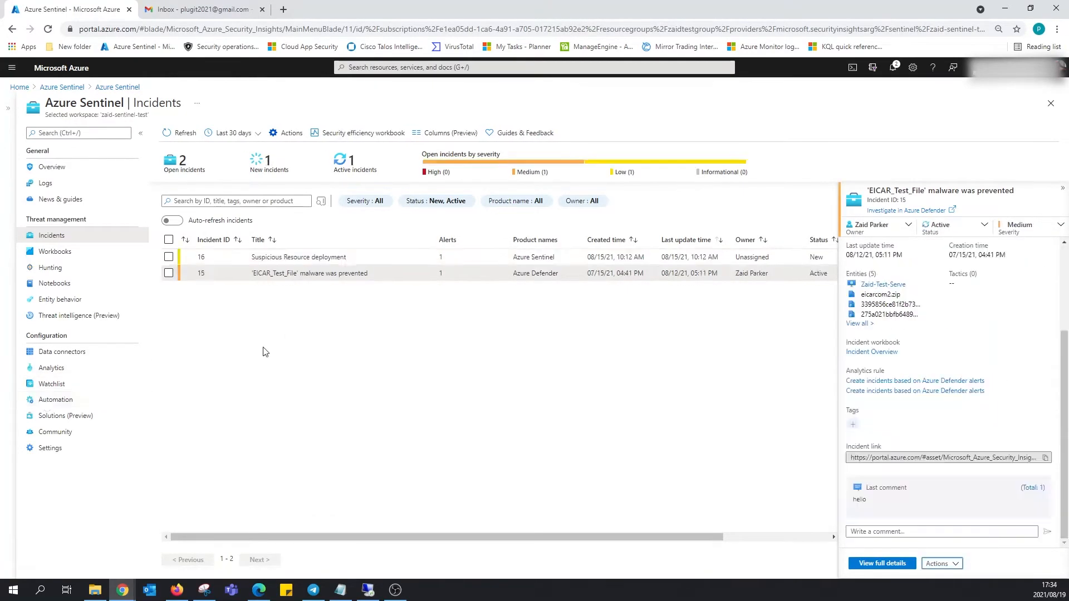
List the Automation playbooks filtered to only the Visual Studio Enterprise subscription.
left_click(55, 400)
left_click(284, 204)
left_click(266, 226)
left_click(483, 225)
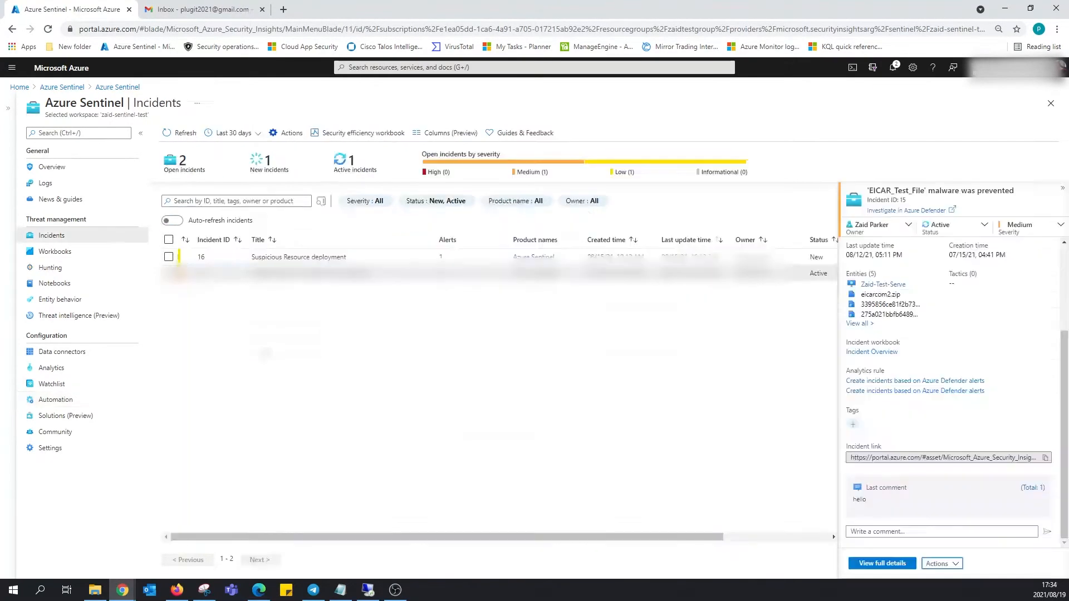
left_click(491, 280)
left_click(506, 344)
left_click(480, 365)
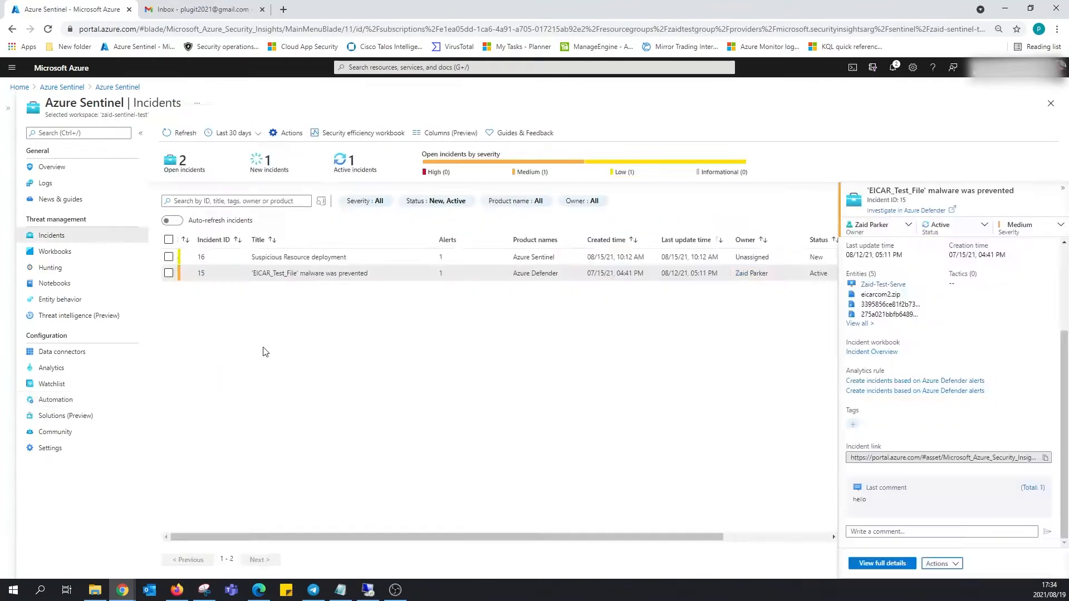
Open the auto-respond-to-email playbook's most recent run, then check the inbox for the incident email.
left_click(223, 266)
left_click(328, 324)
left_click(251, 222)
left_click(207, 10)
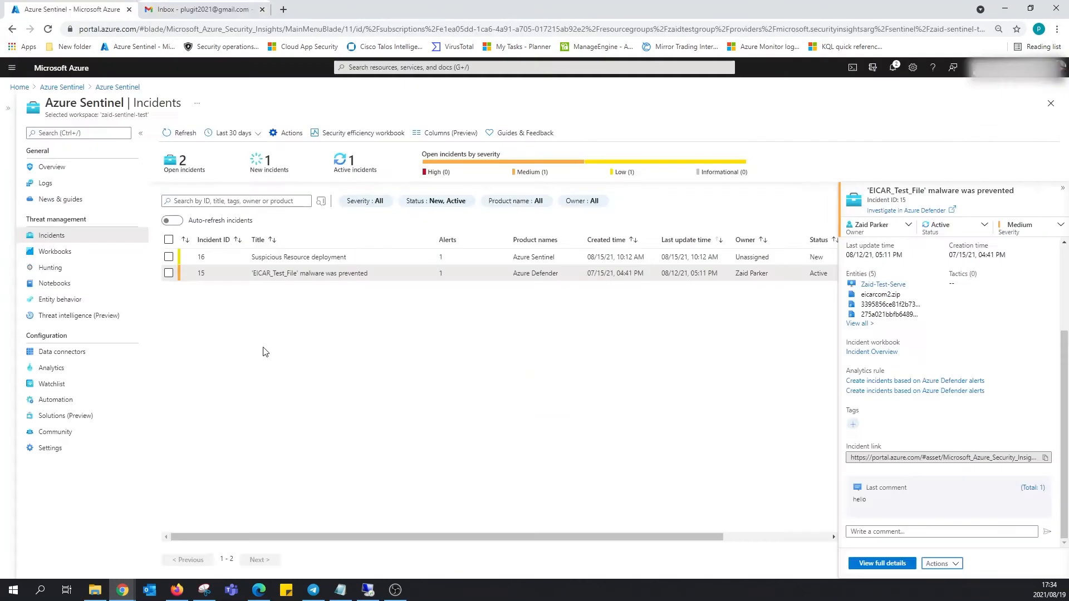